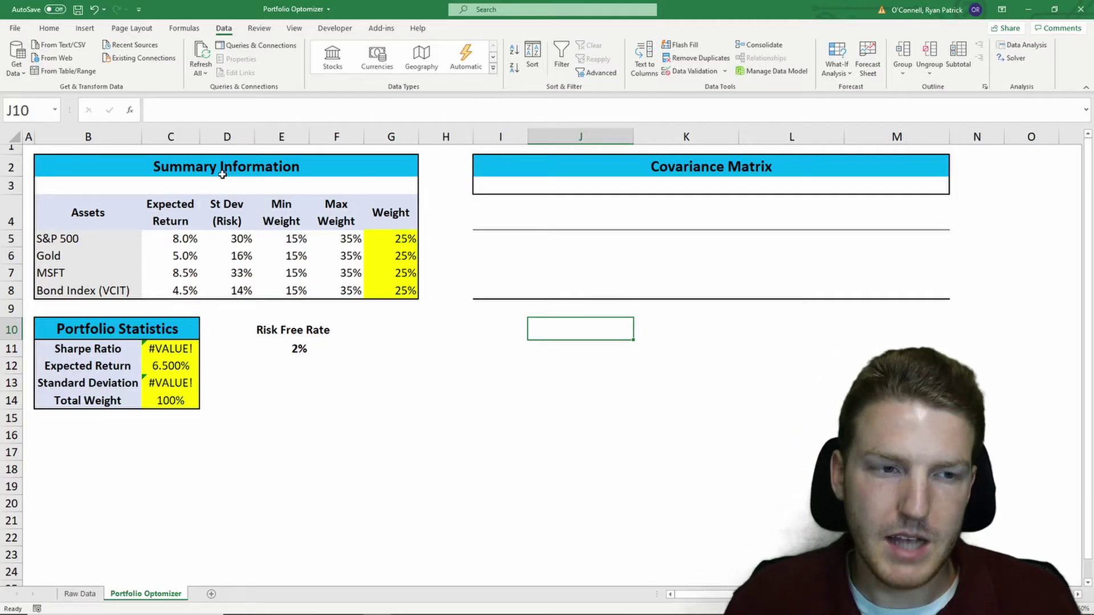
Point out the four portfolio assets: S&P 500, Gold, MSFT and Bond Index (VCIT)
left_click(62, 244)
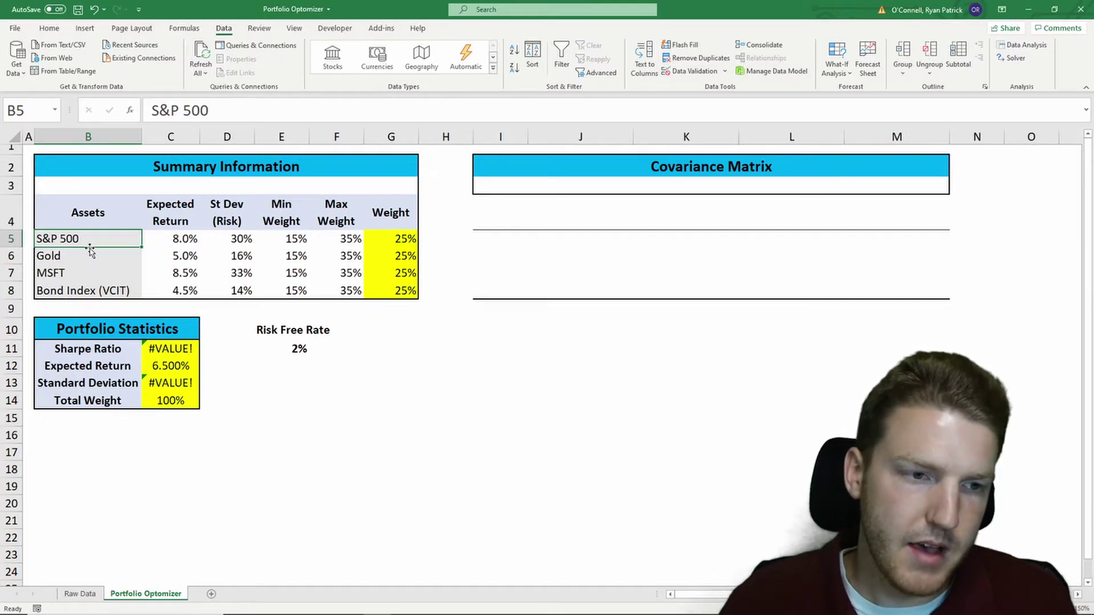
left_click(66, 256)
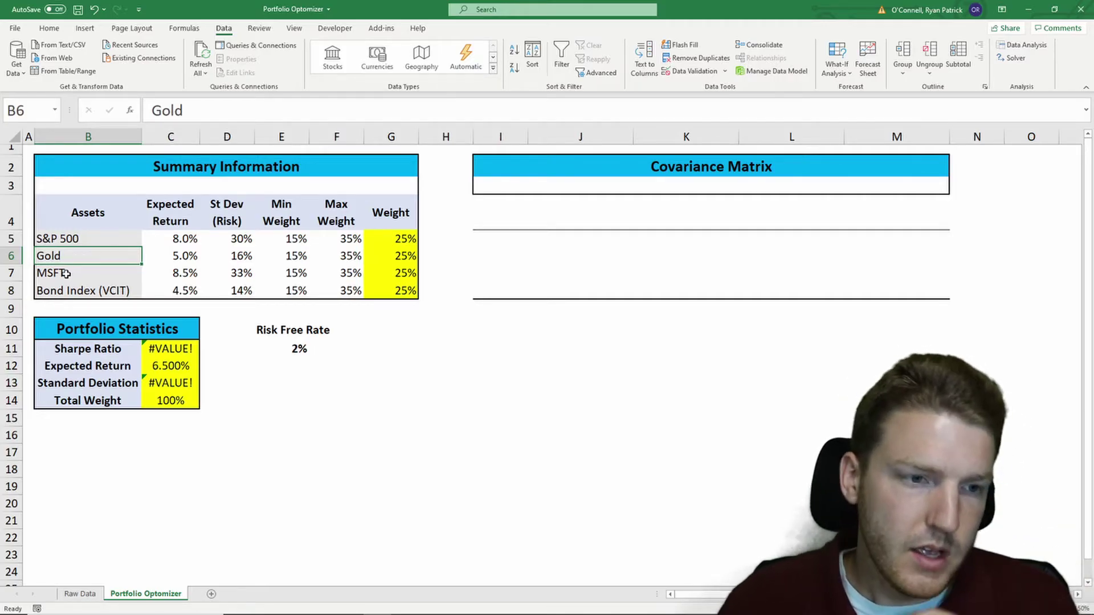
left_click(66, 274)
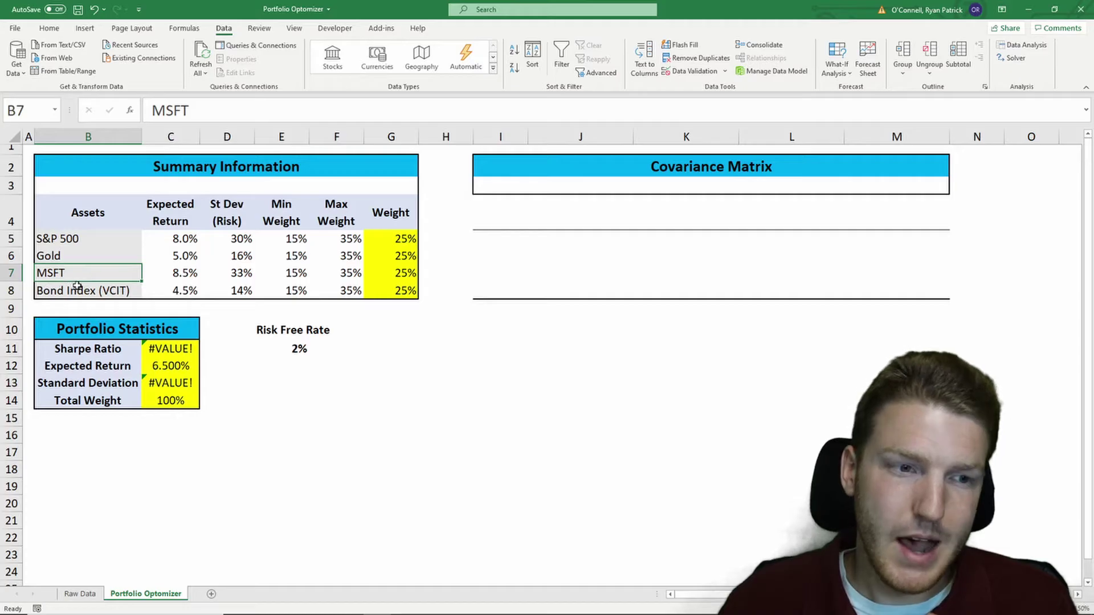
left_click(65, 297)
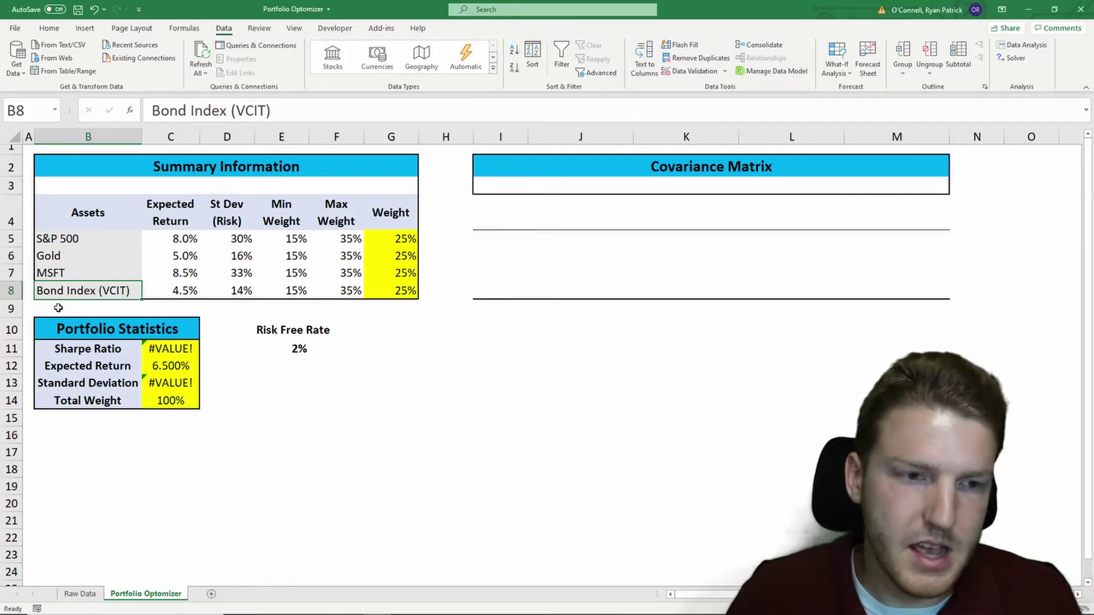
left_click(63, 242)
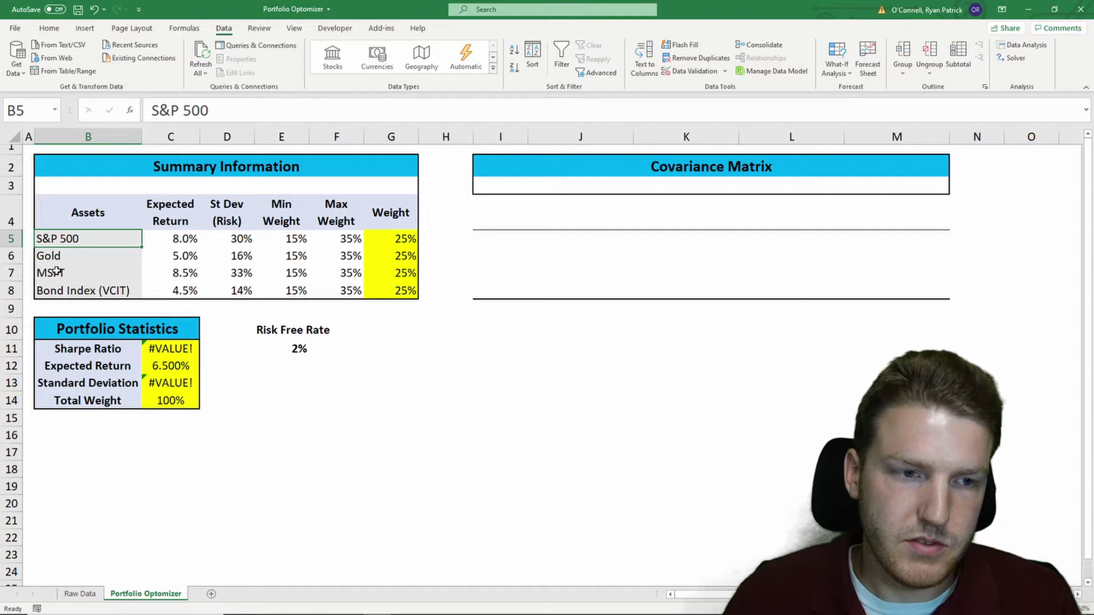
left_click(57, 272)
left_click(61, 256)
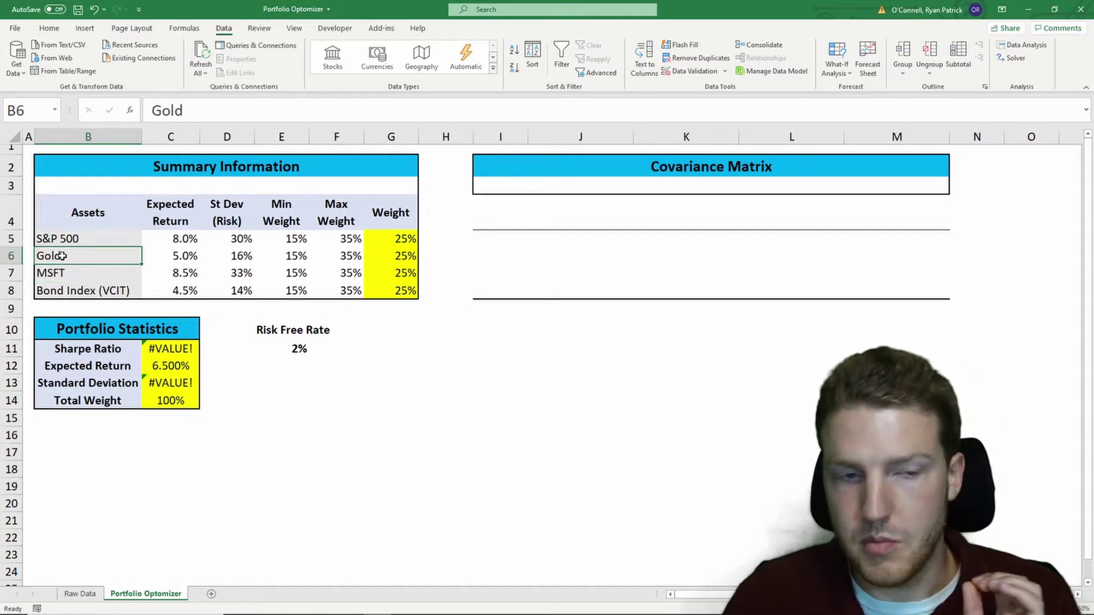
left_click(73, 292)
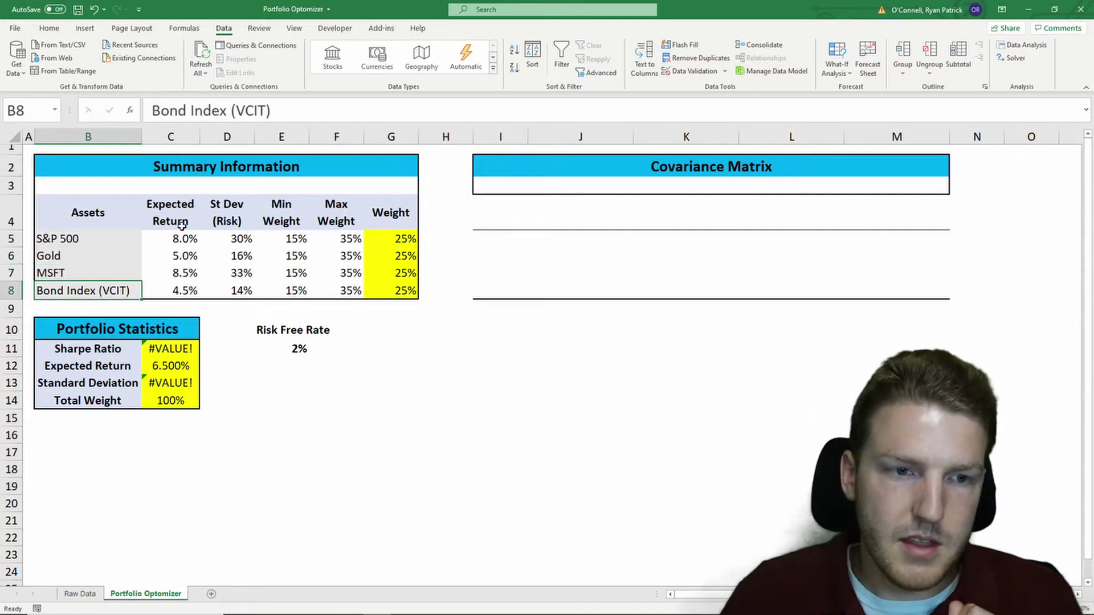
Review the expected returns: S&P 500 8%, MSFT 8.5%, Gold 5%, bond index 4.5%
left_click_drag(184, 215, 186, 297)
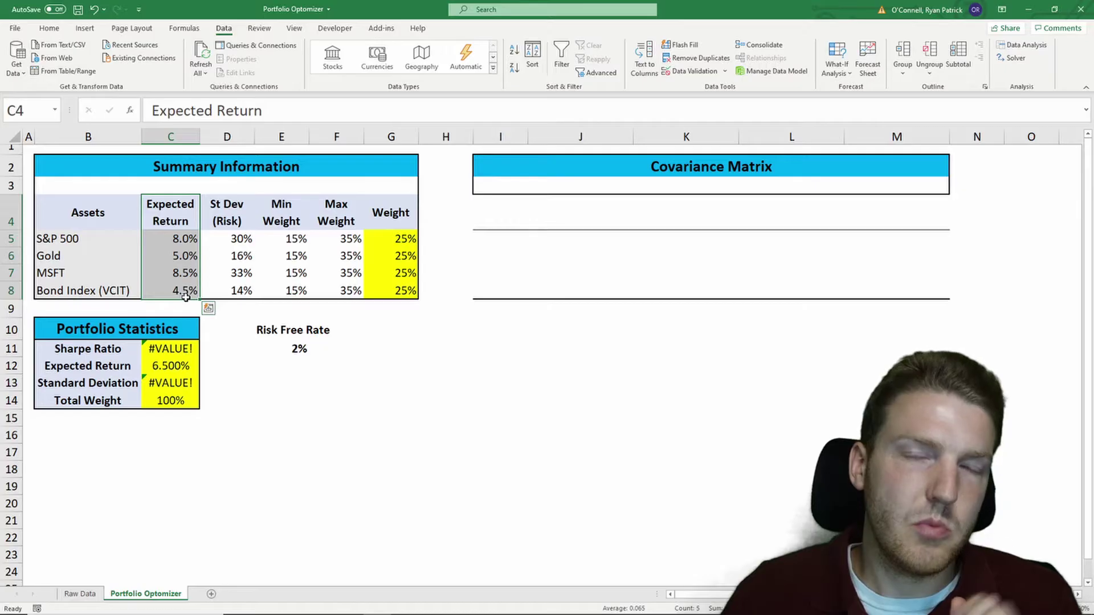
left_click(178, 213)
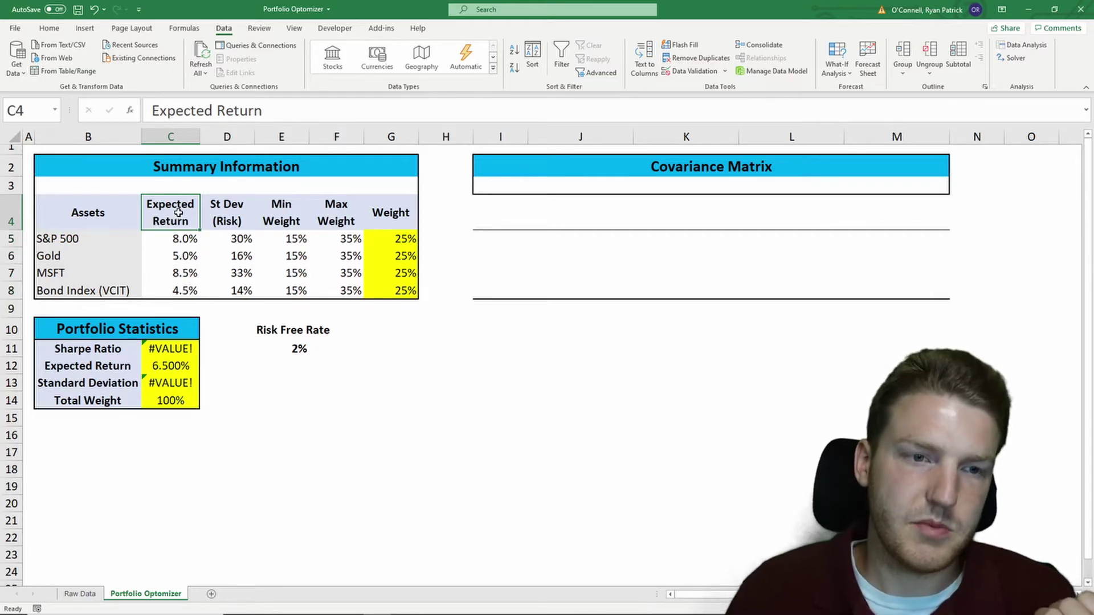
left_click(186, 240)
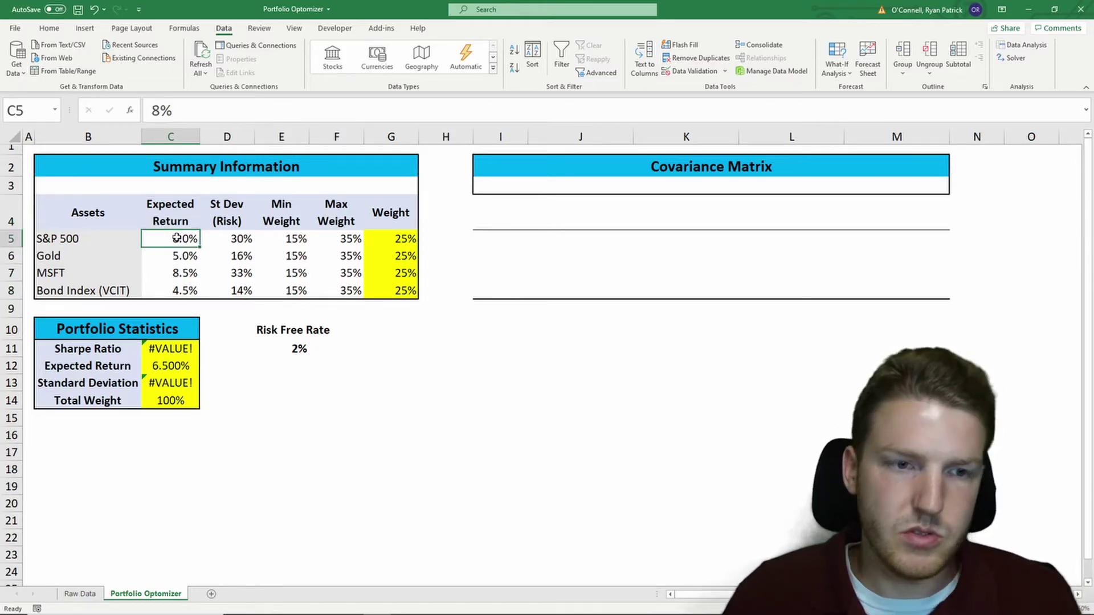
left_click(176, 275)
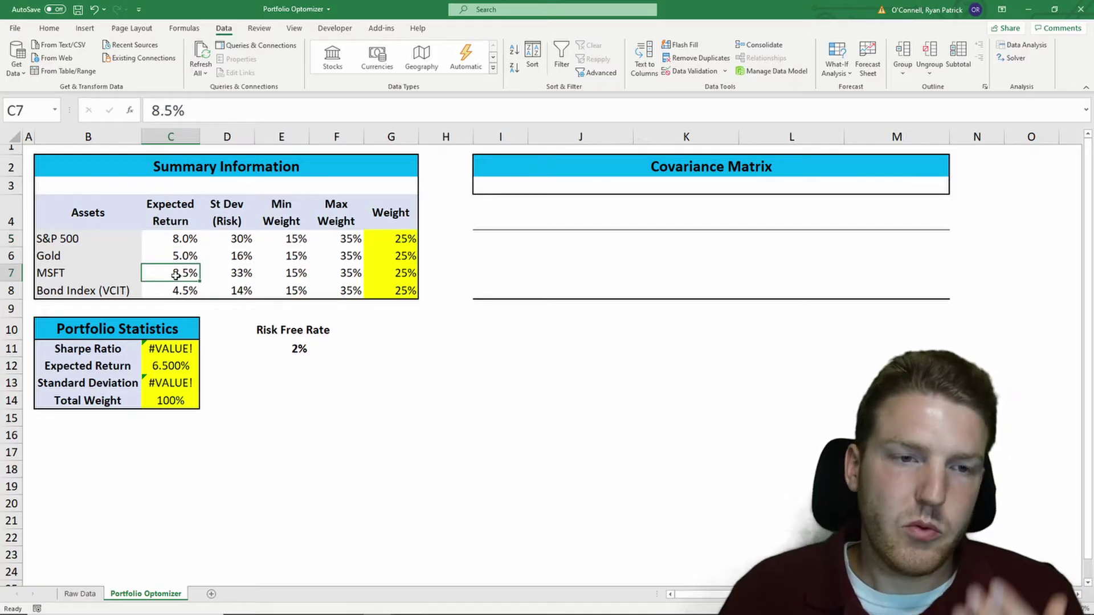
left_click(181, 238)
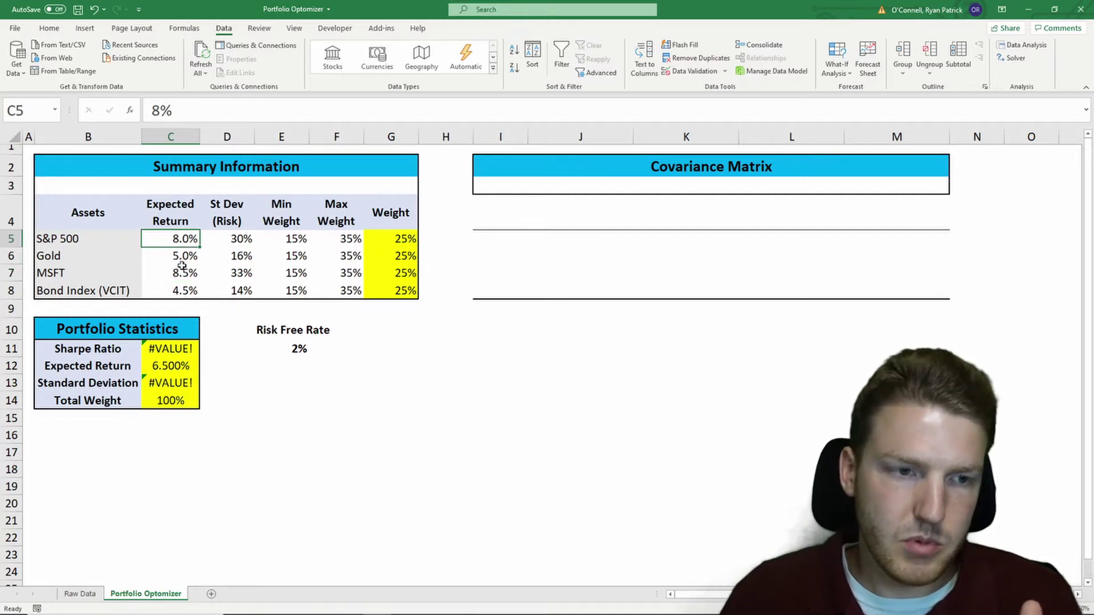
left_click(174, 256)
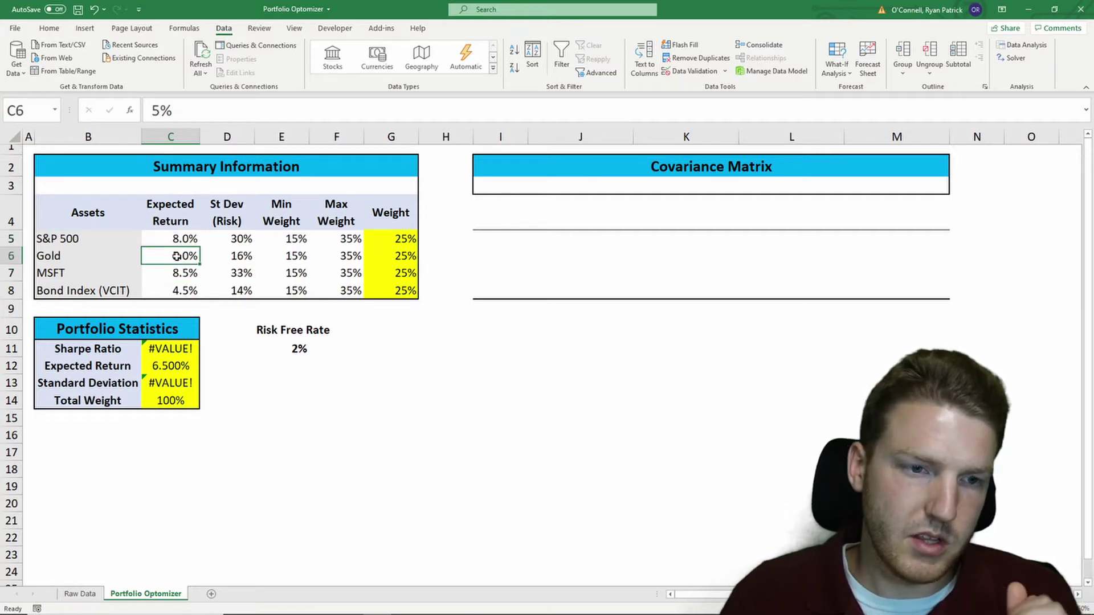
left_click(177, 290)
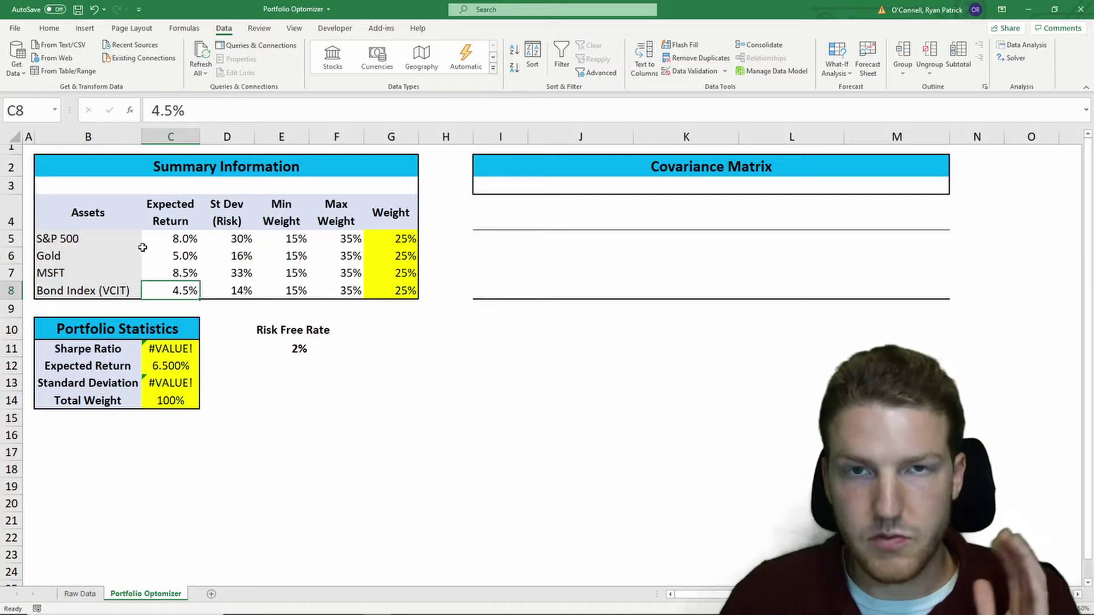
Review the risk column: S&P 500 30%, MSFT 33%, Gold 16%, bond index 14%
left_click(242, 228)
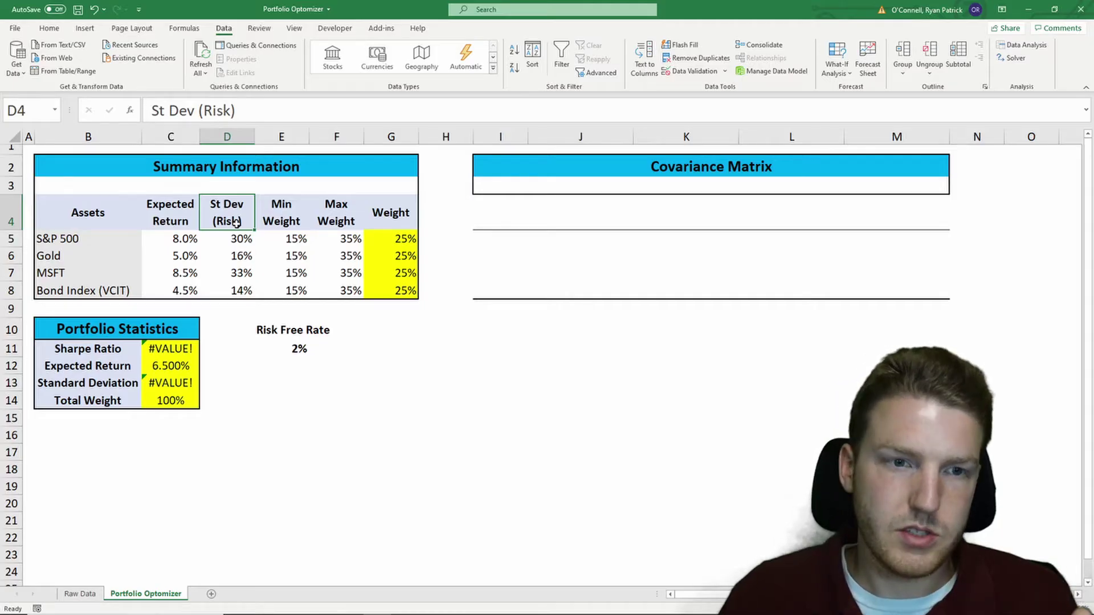
key("Down")
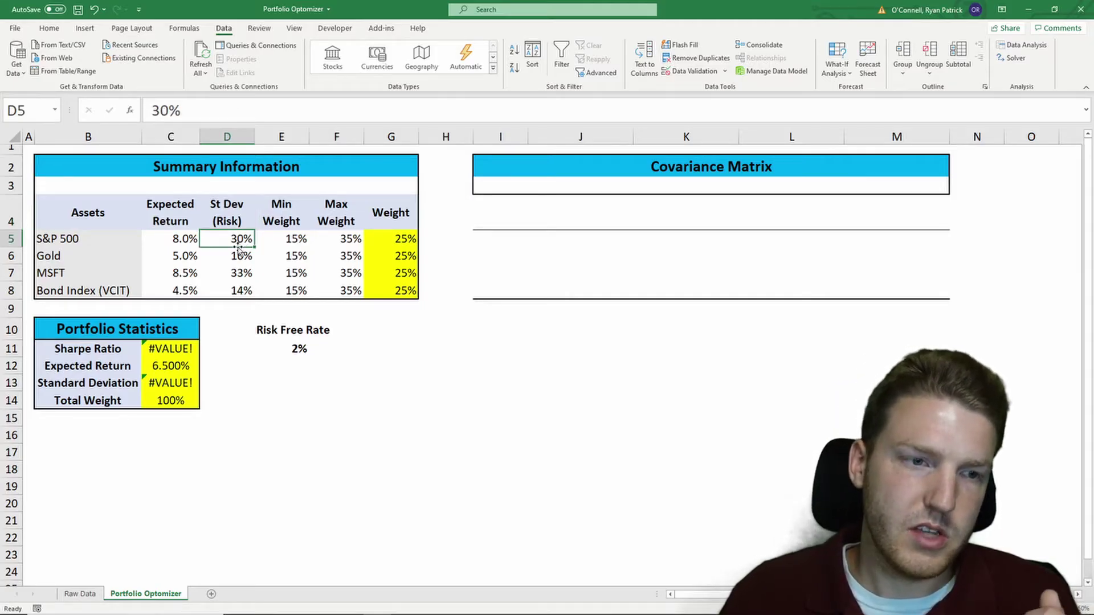
left_click(237, 269)
left_click(240, 256)
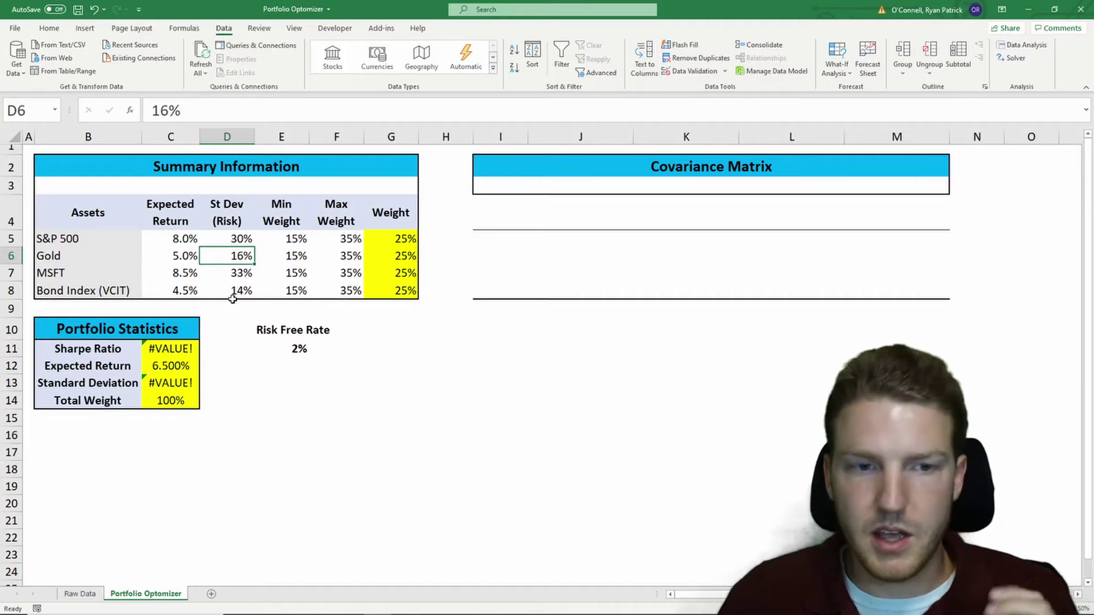
left_click(235, 291)
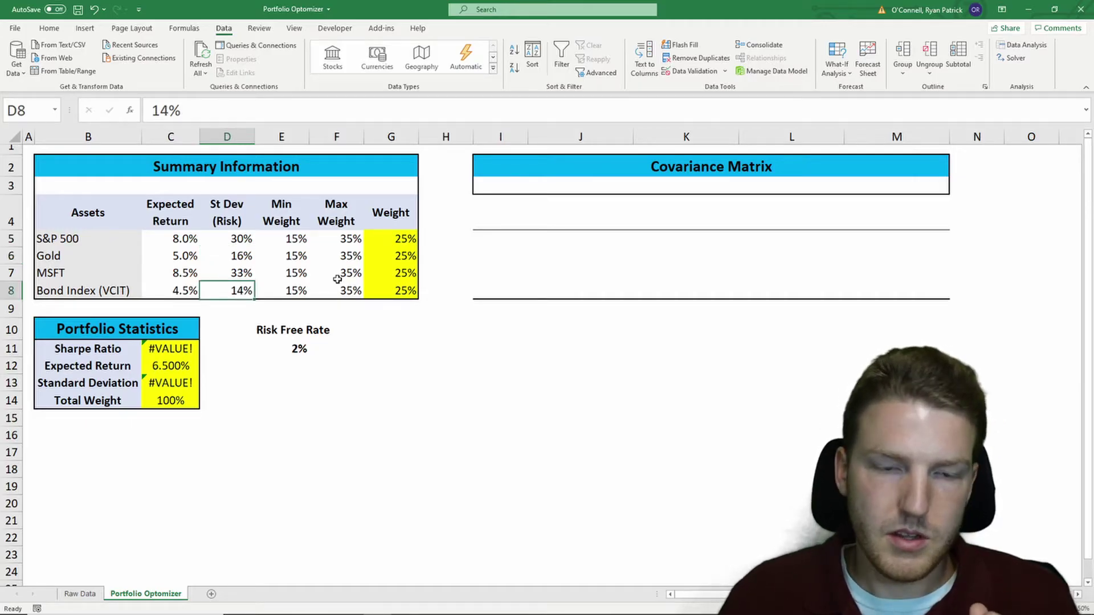
left_click(305, 186)
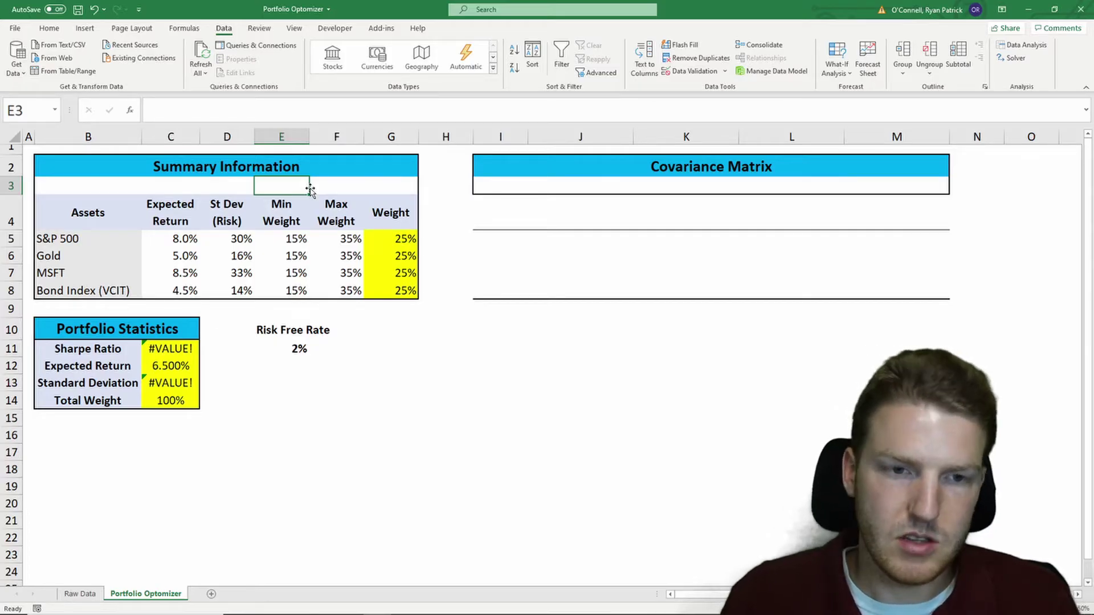
Highlight the 15% minimum and 35% maximum weights, the weights to optimize, and the empty Covariance Matrix
left_click_drag(288, 210, 296, 291)
left_click_drag(296, 239, 304, 287)
left_click_drag(354, 225, 342, 259)
left_click(351, 240)
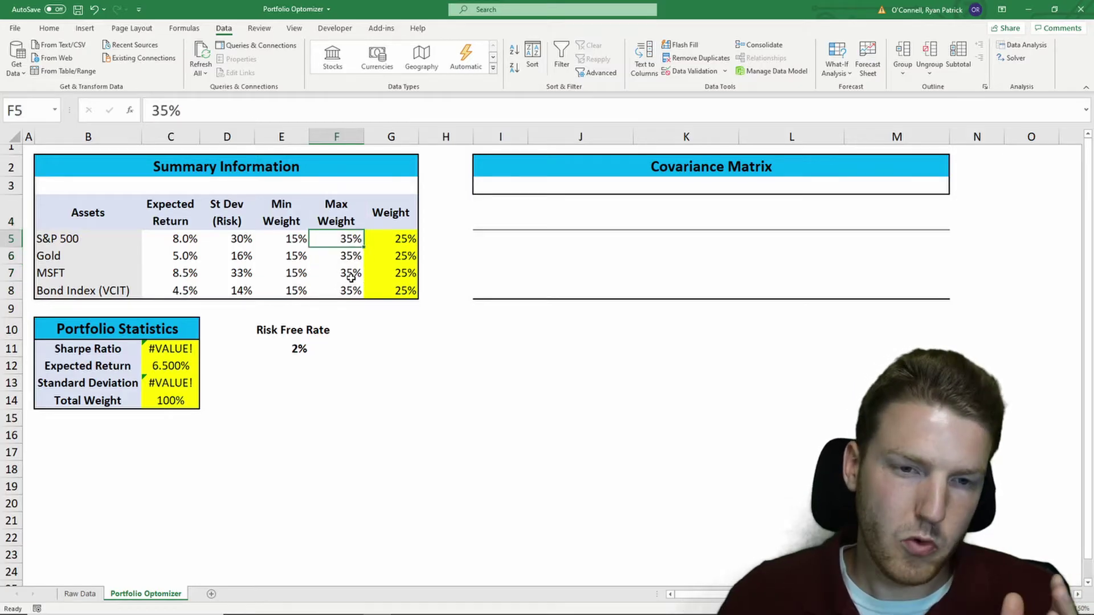
left_click_drag(373, 246, 454, 275)
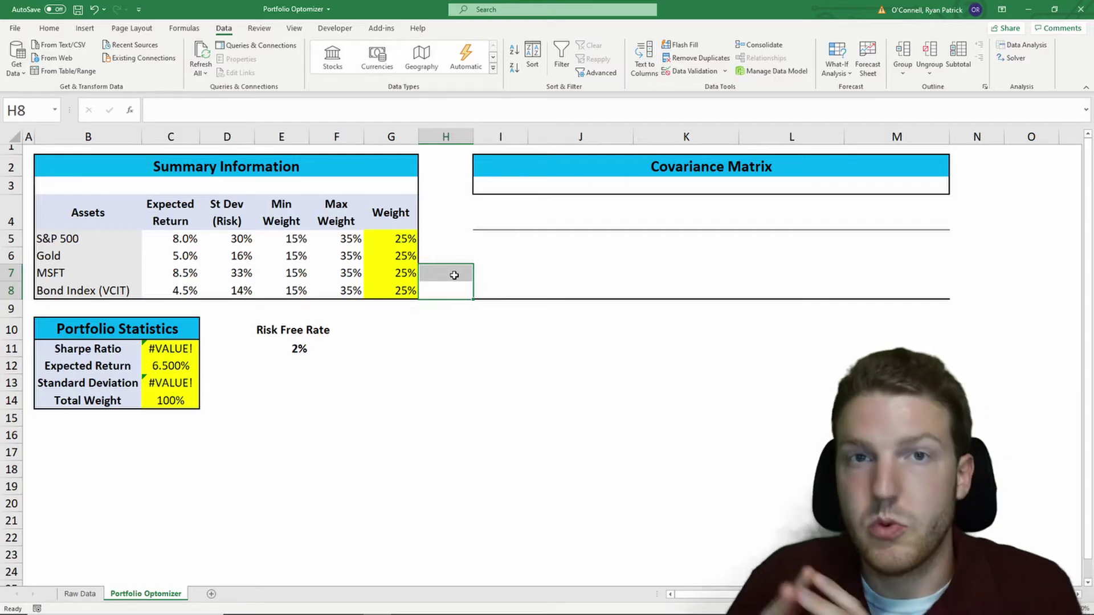
left_click(487, 221)
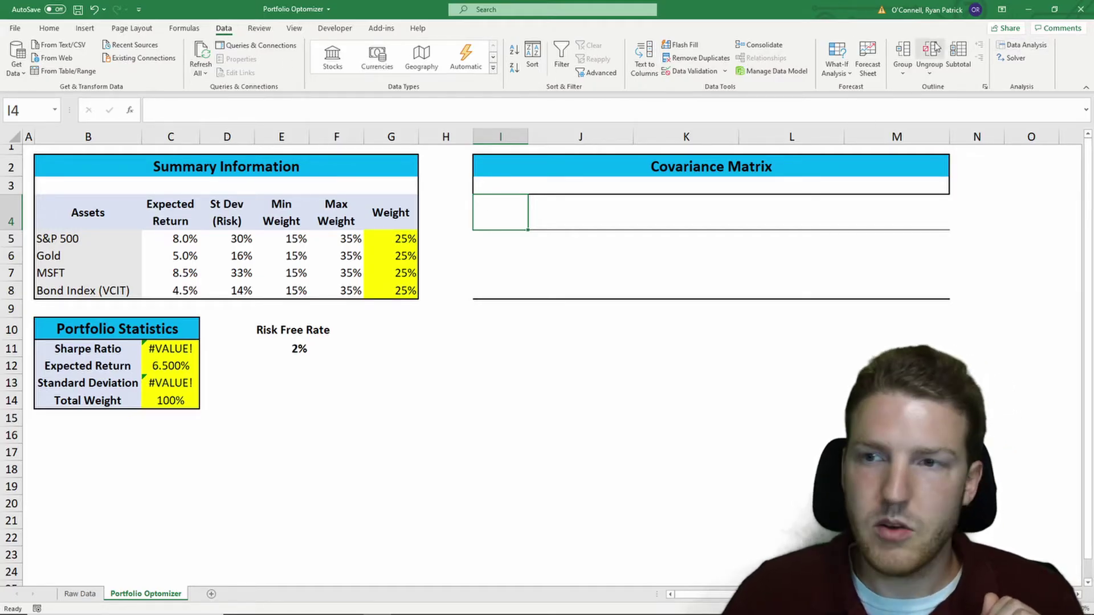
Check the available Excel add-ins in Excel Options and close without changes
left_click(15, 29)
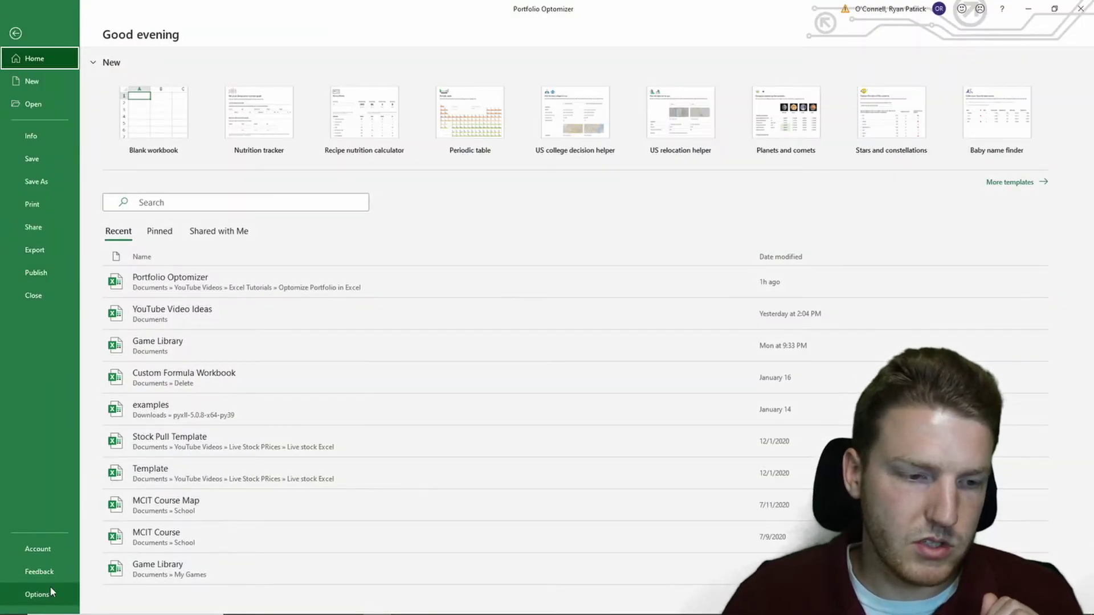
left_click(50, 593)
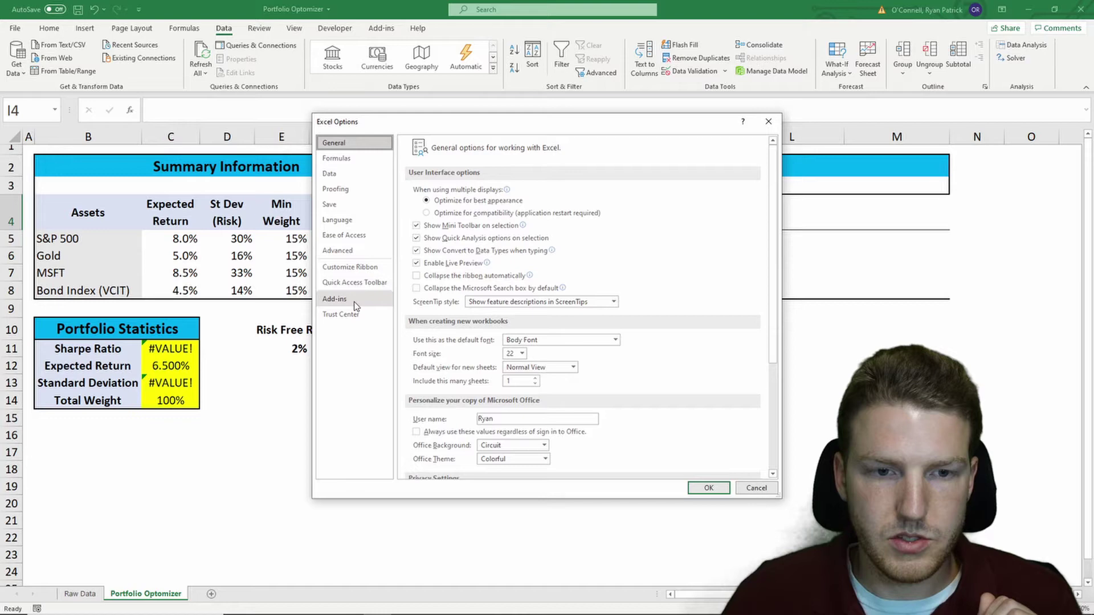
left_click(342, 300)
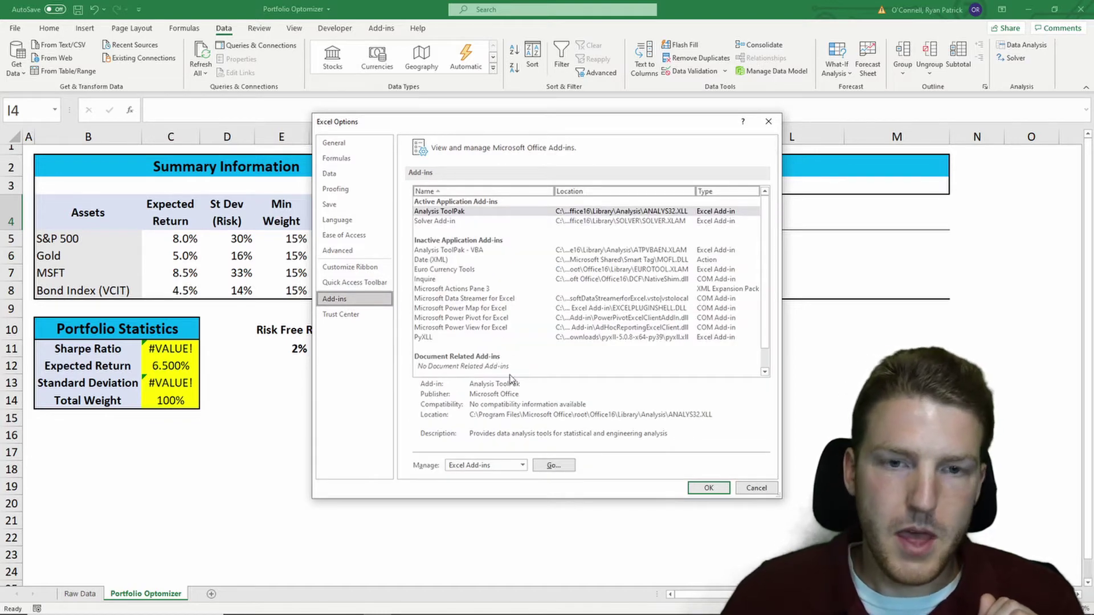
left_click(522, 466)
left_click(551, 466)
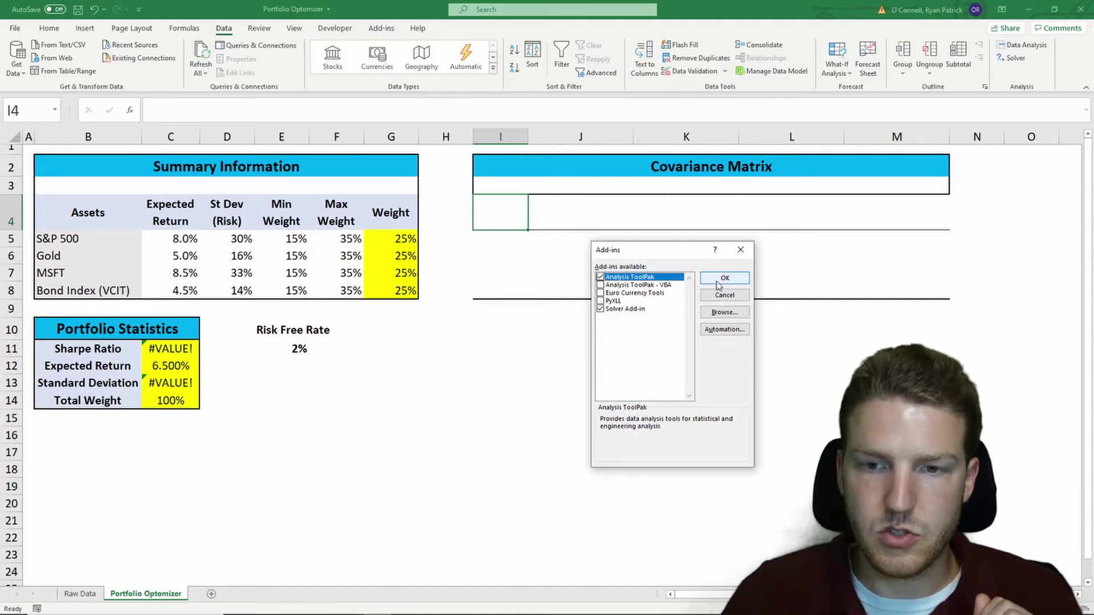
left_click(740, 249)
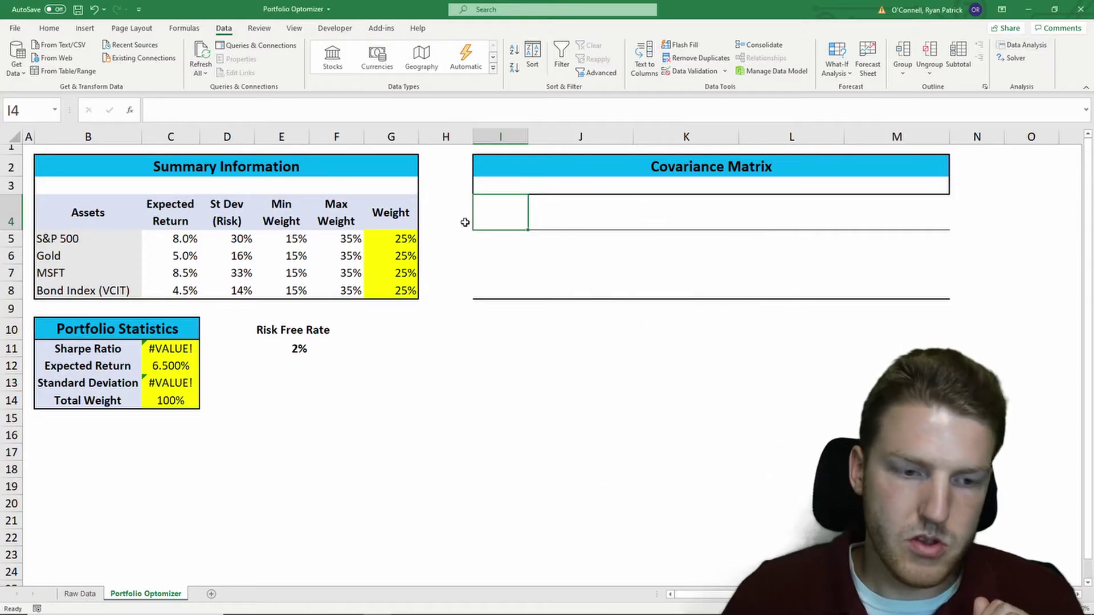
On the Raw Data sheet, review the S&P 500, Gold, MSFT and VCIT price columns
left_click(83, 596)
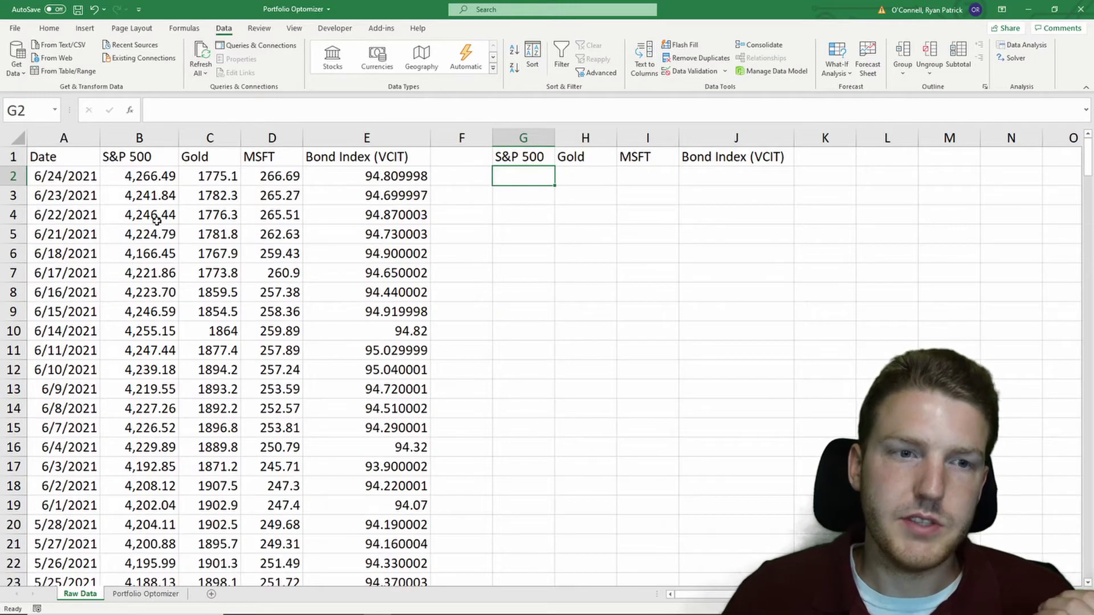
left_click(142, 175)
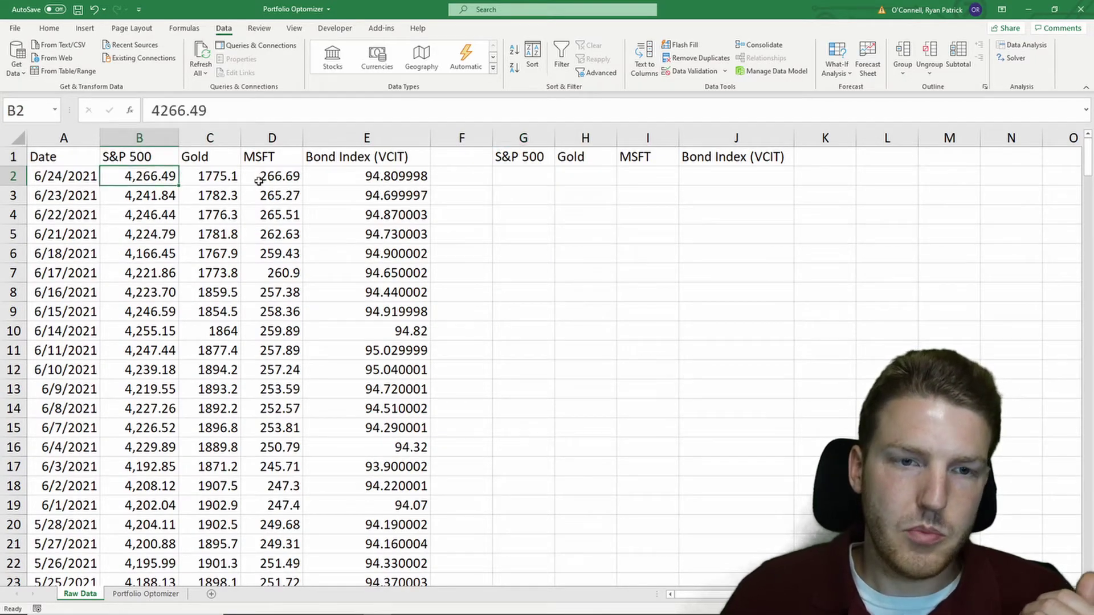
left_click(154, 158)
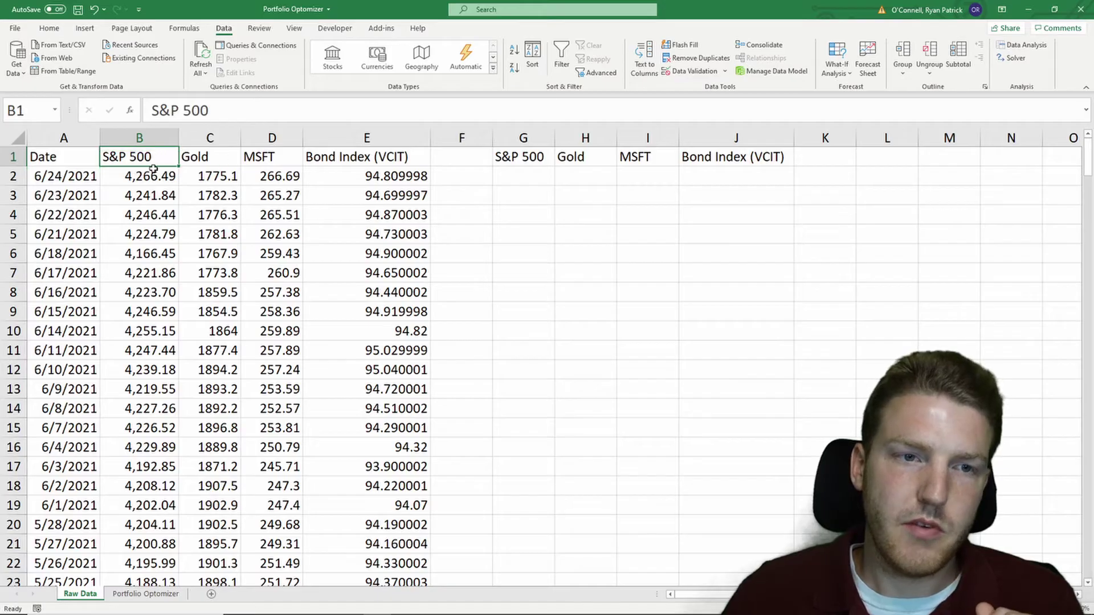
left_click_drag(153, 171, 186, 322)
left_click(218, 161)
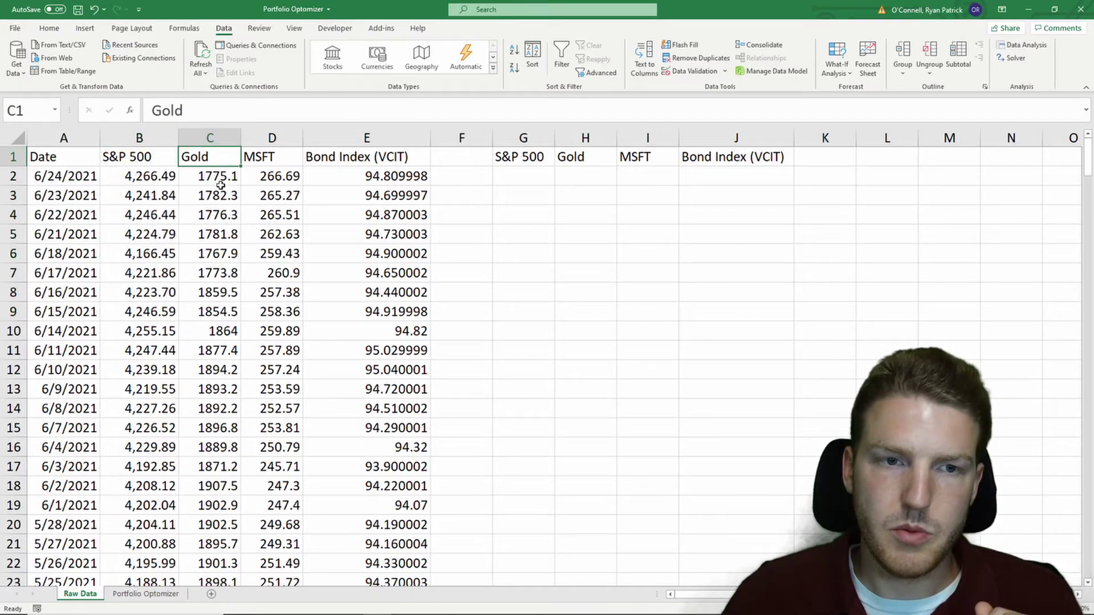
left_click(282, 161)
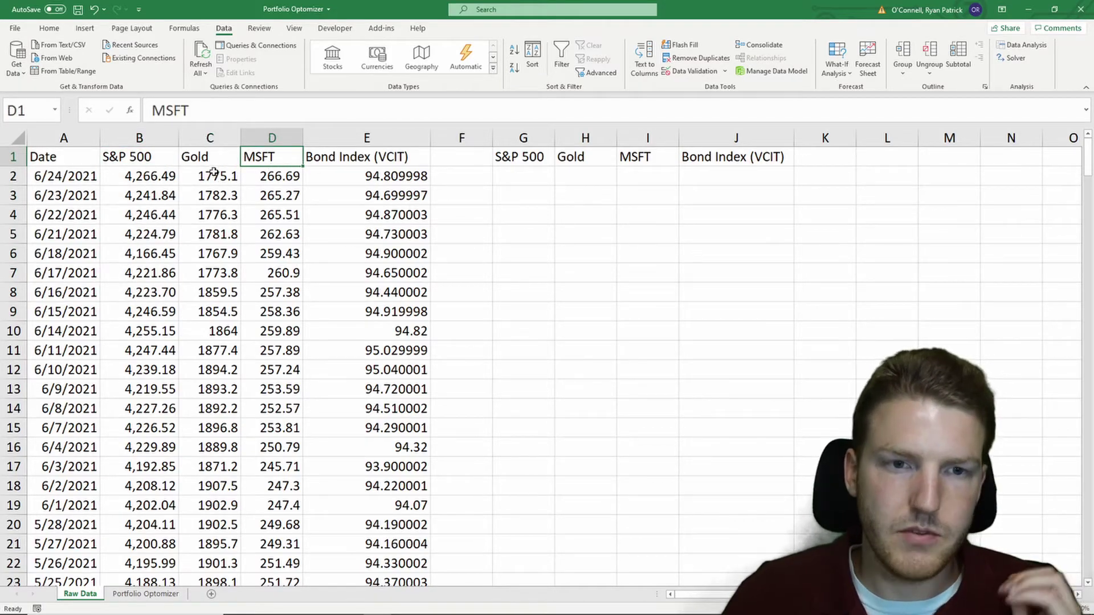
left_click(396, 153)
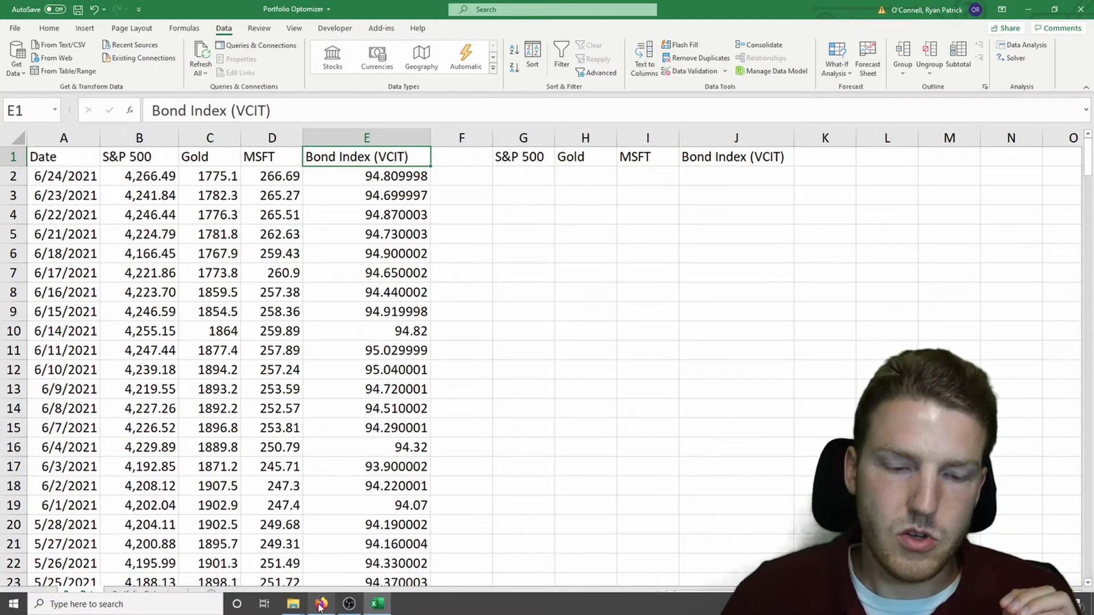
Show the MSFT historical prices web page as the data source, then return to the workbook
left_click(319, 605)
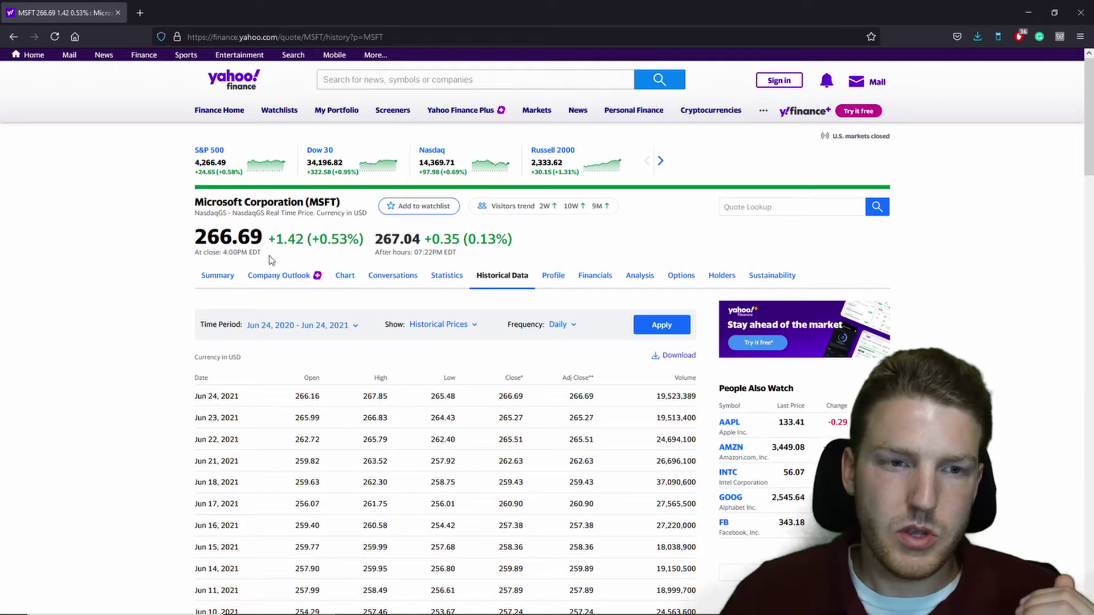
left_click_drag(194, 202, 336, 204)
left_click(337, 204)
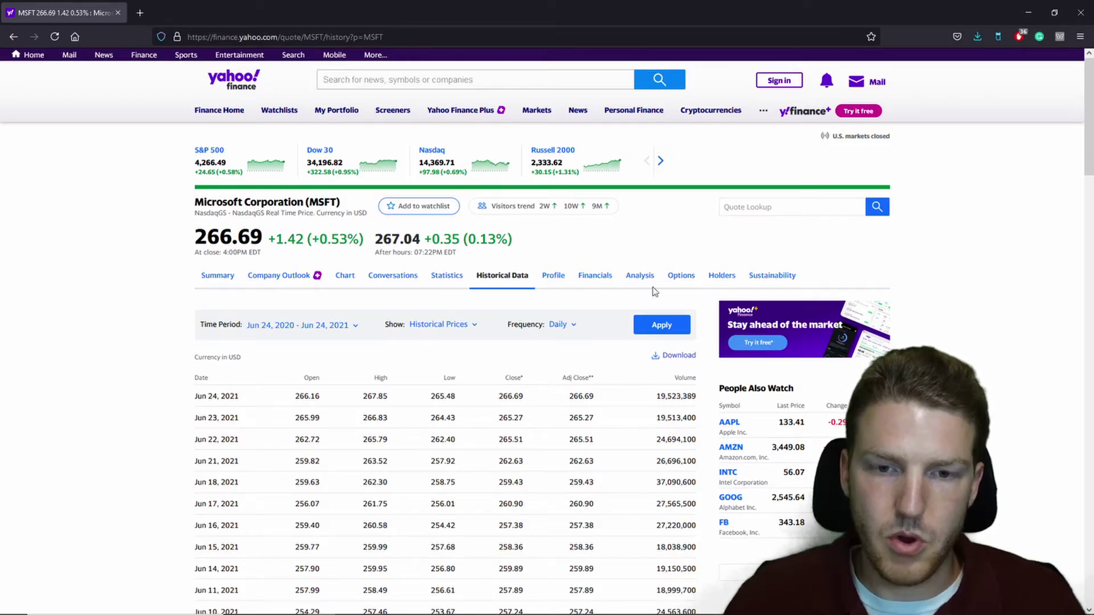
left_click(1029, 13)
left_click_drag(102, 179, 279, 215)
left_click(479, 195)
Enter the daily return formula =(B2-B3)/B3 in G2
left_click(541, 180)
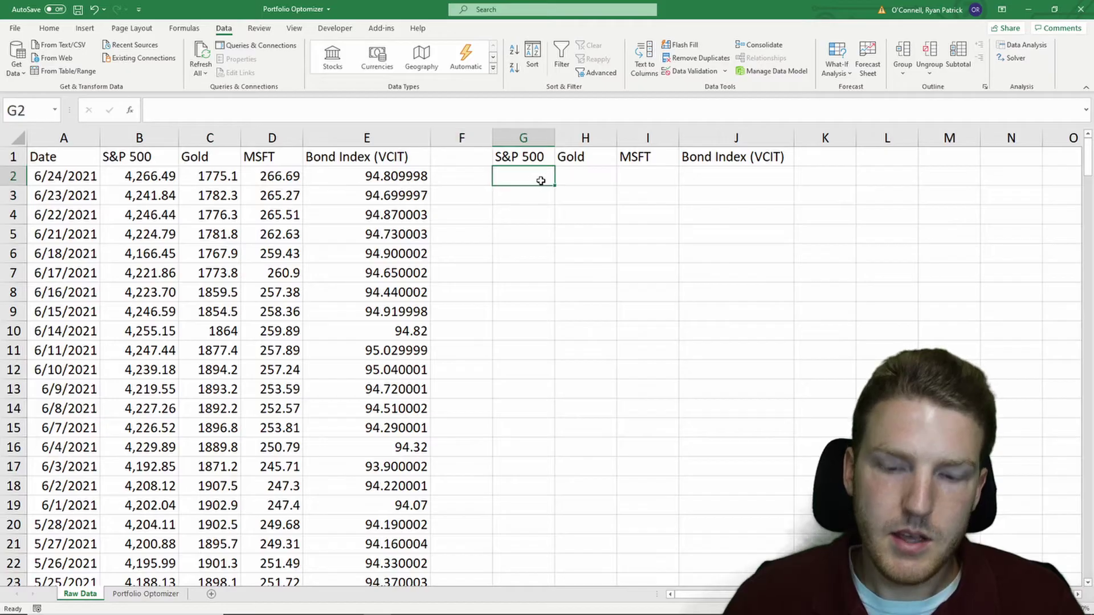
type("=")
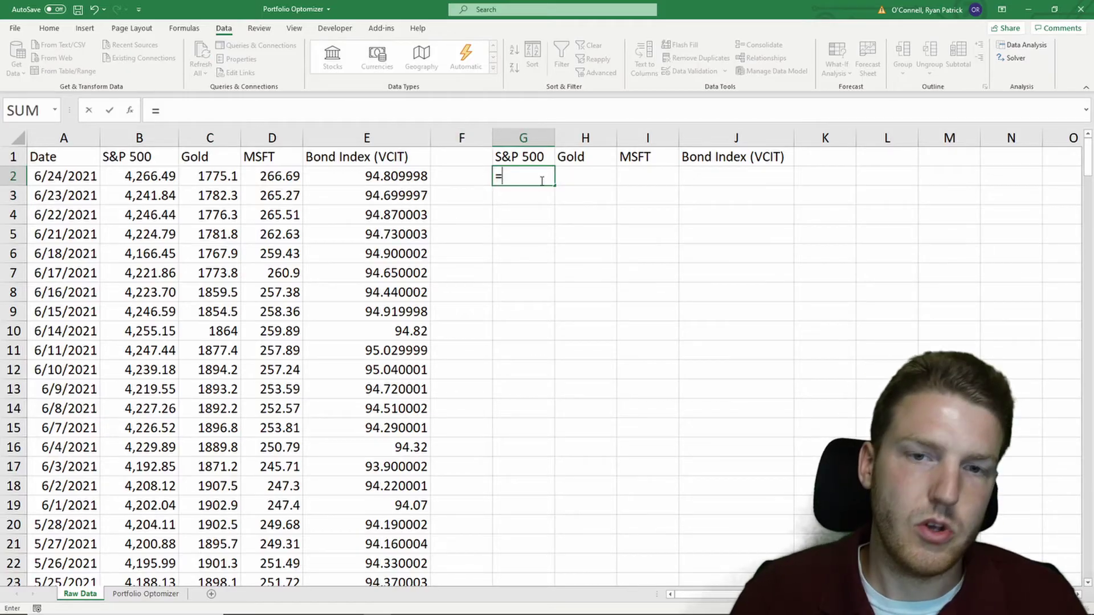
type("(")
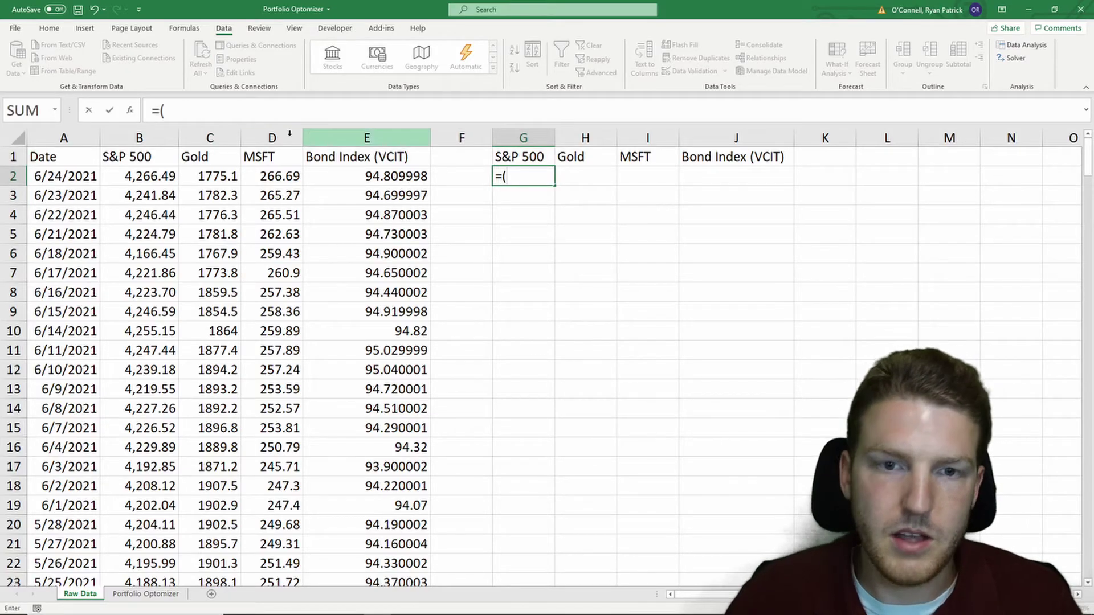
left_click(164, 176)
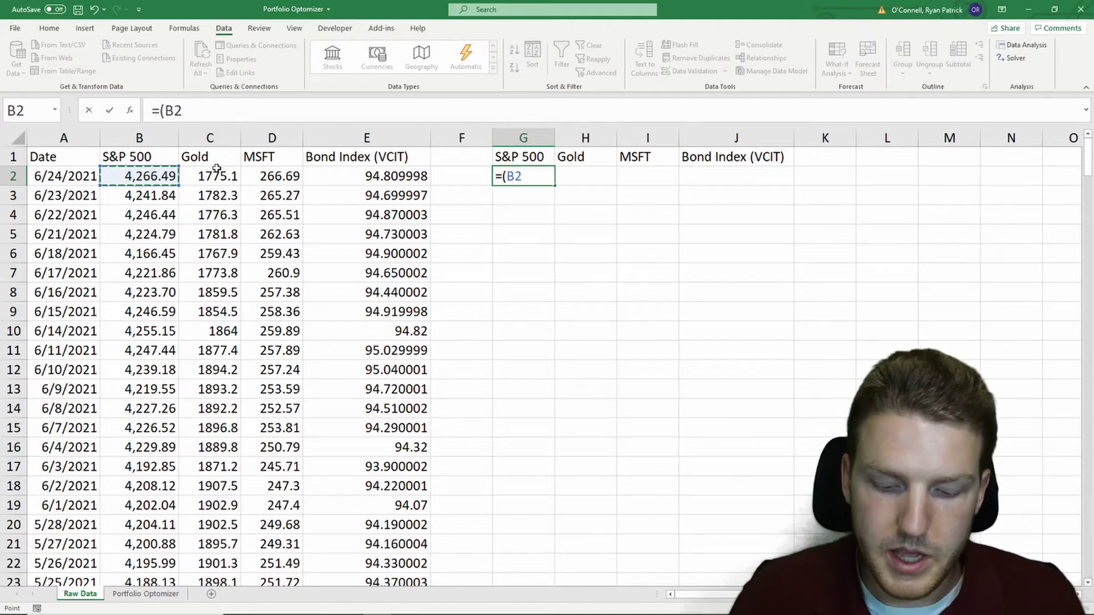
type("-")
left_click(149, 195)
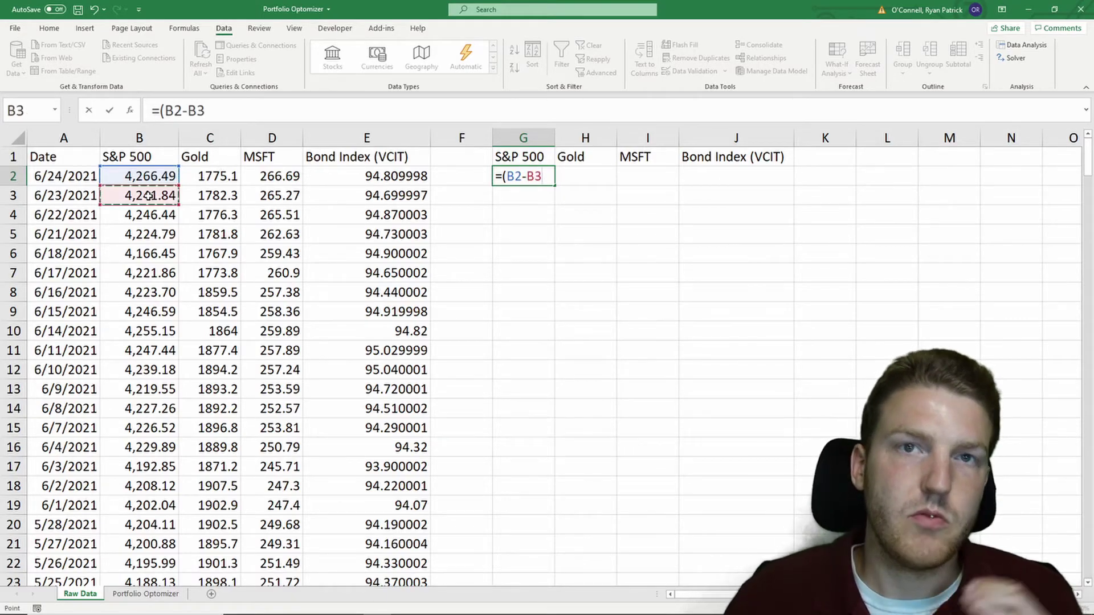
type(")")
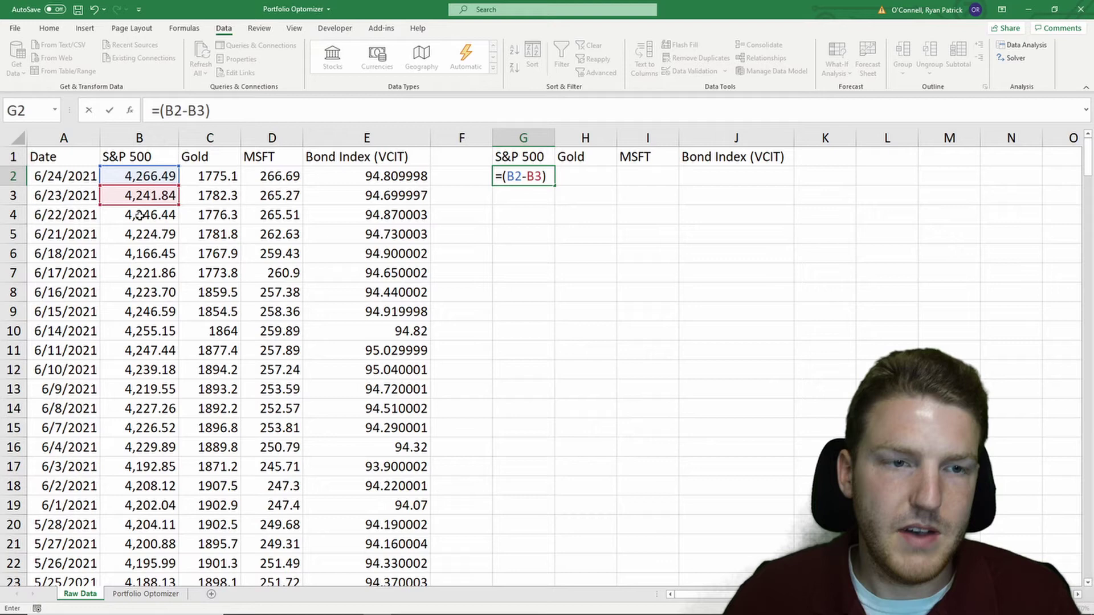
type("/")
left_click(150, 198)
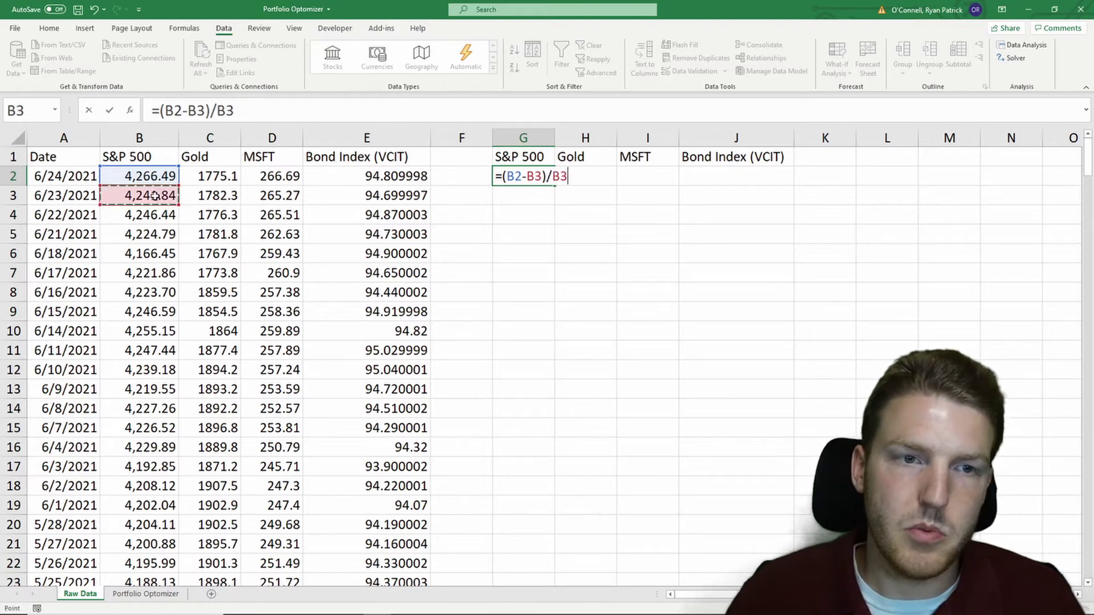
key("Return")
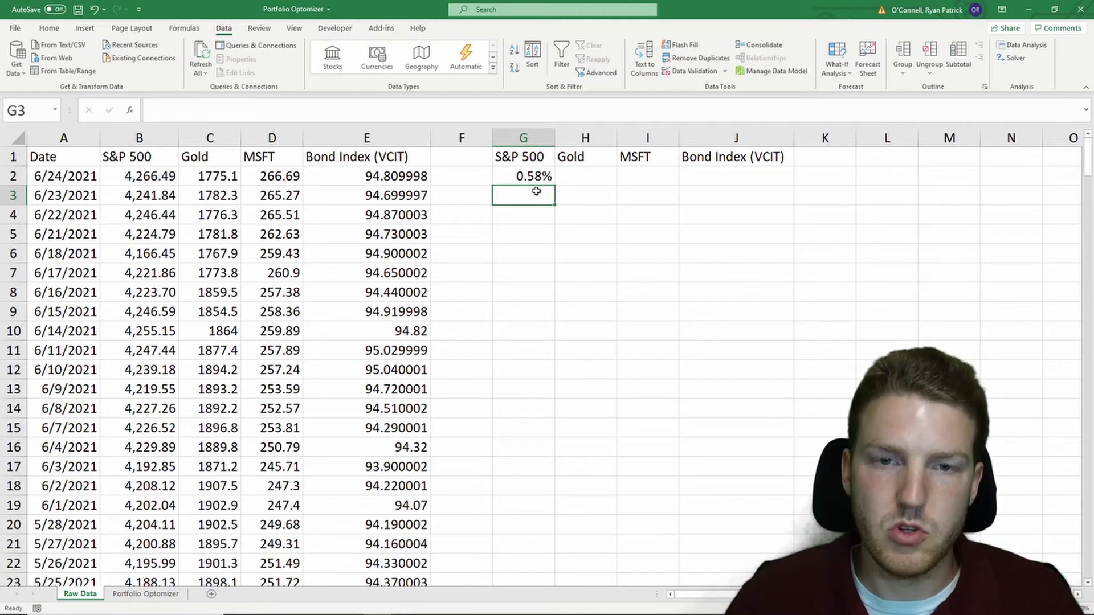
Fill the return formula across to J2 and paste it down G2:J252
left_click(550, 179)
left_click_drag(556, 184, 789, 183)
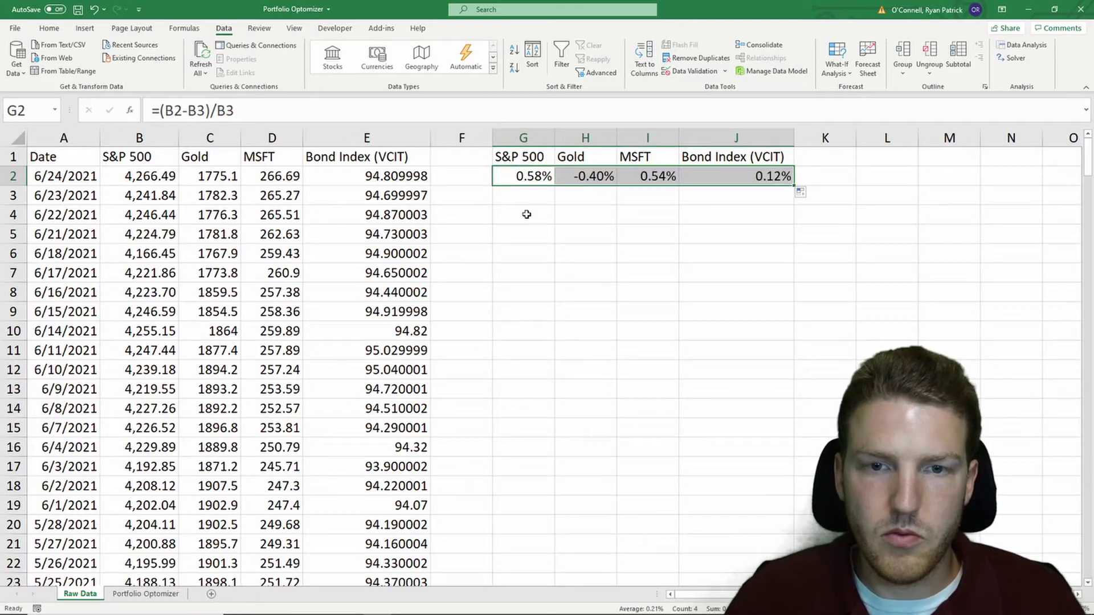
key("ctrl+c")
left_click(402, 201)
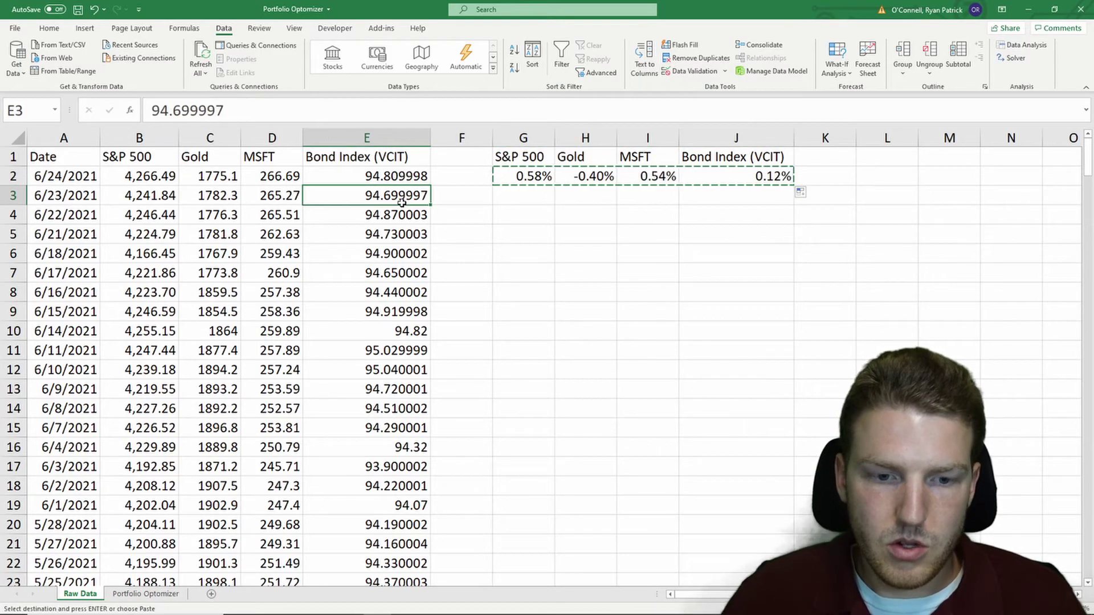
key("ctrl+Down")
key("Up")
key("Right")
key("Right")
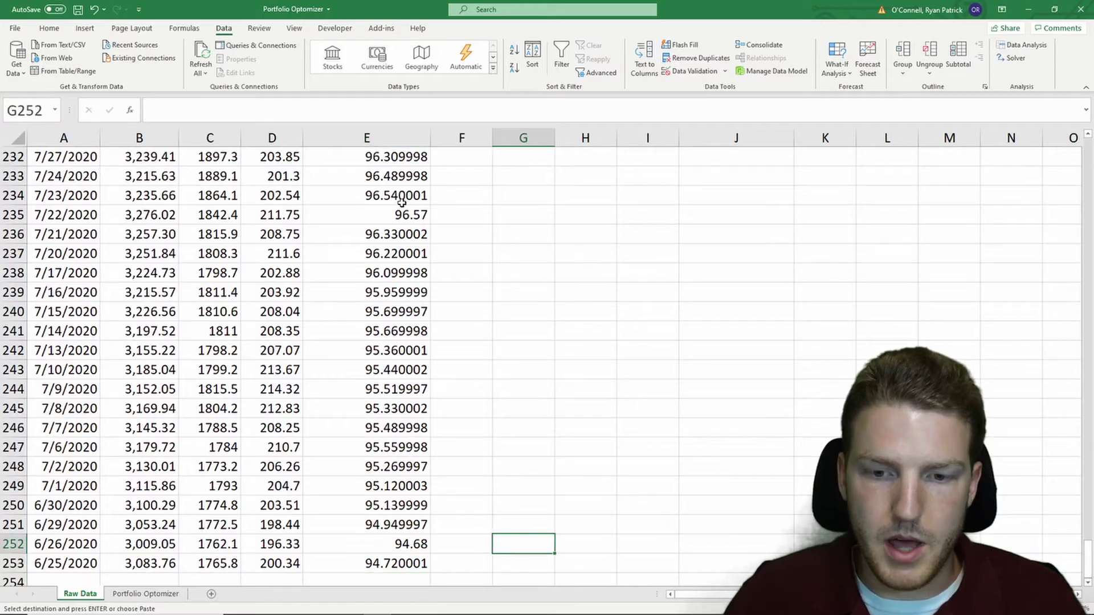
key("shift+Right")
key("shift+Right")
key("shift+Right")
key("ctrl+shift+Up")
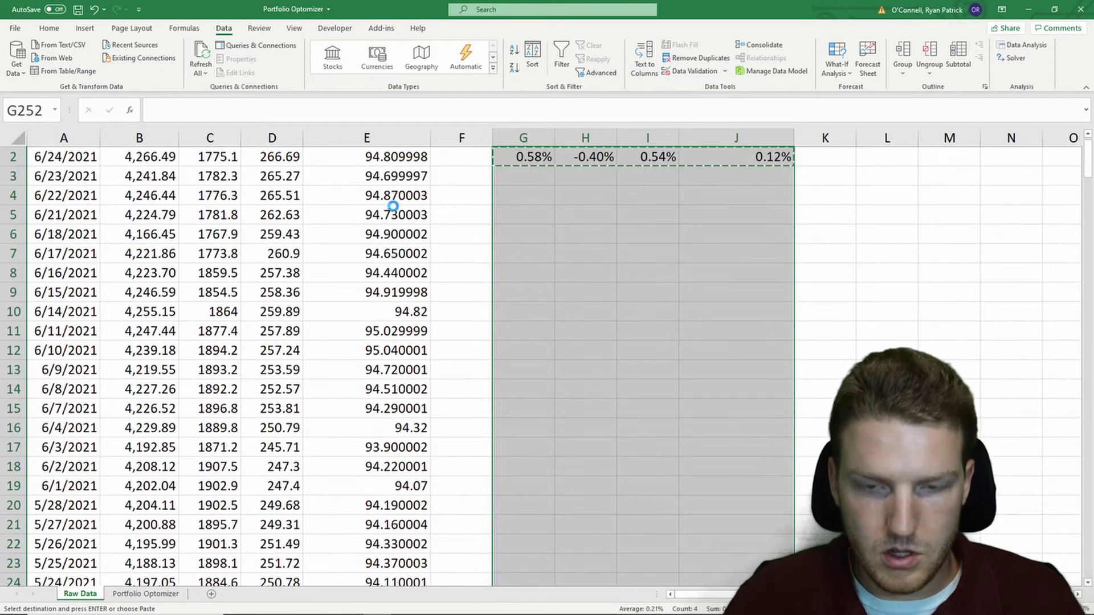
key("ctrl+v")
left_click(533, 214)
key("ctrl+Up")
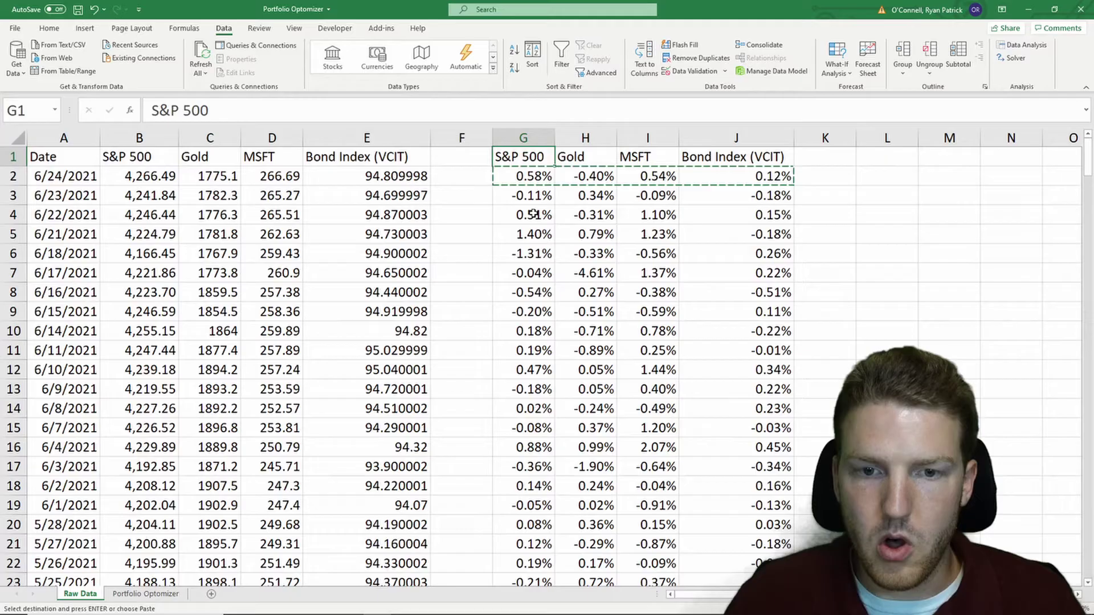
Run the Covariance analysis on 'Raw Data'!G1:J252 with labels, output at H4, and move it to I4:M8
left_click(171, 594)
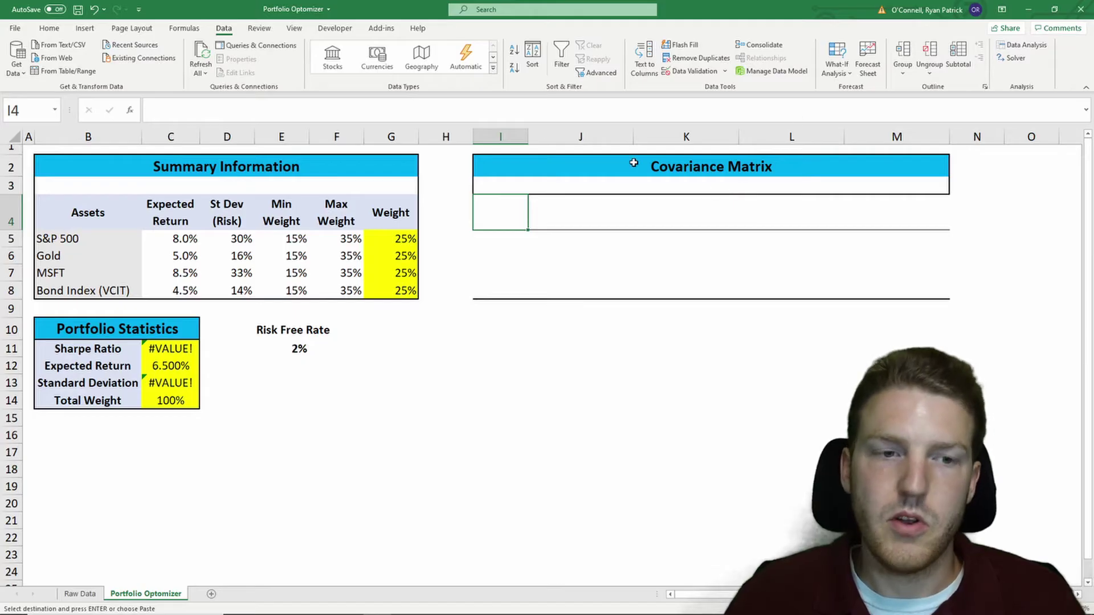
left_click(1023, 45)
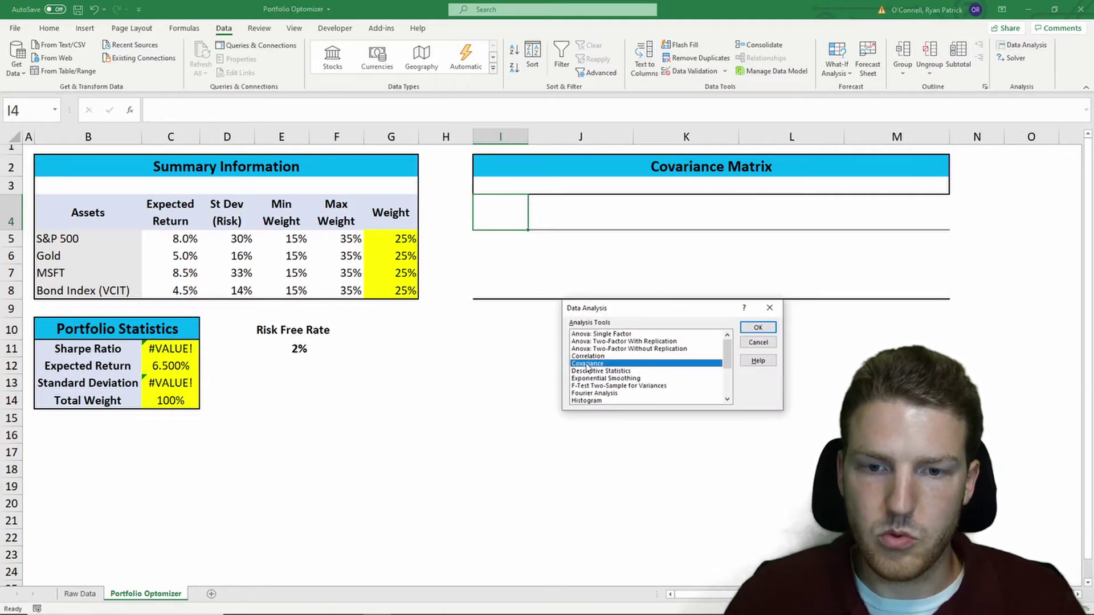
left_click(758, 327)
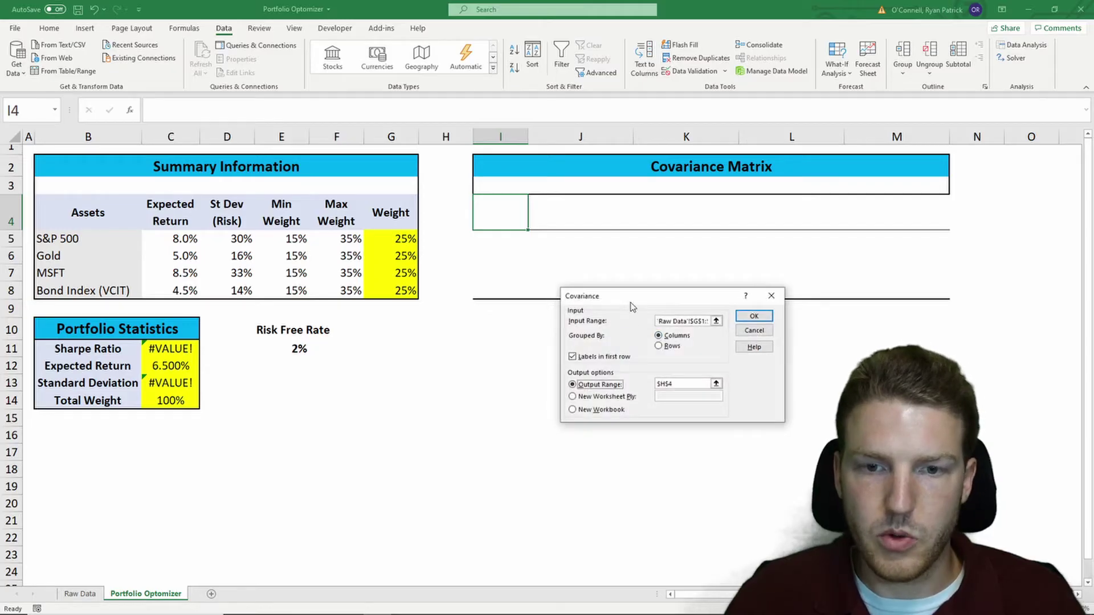
left_click_drag(658, 321, 815, 320)
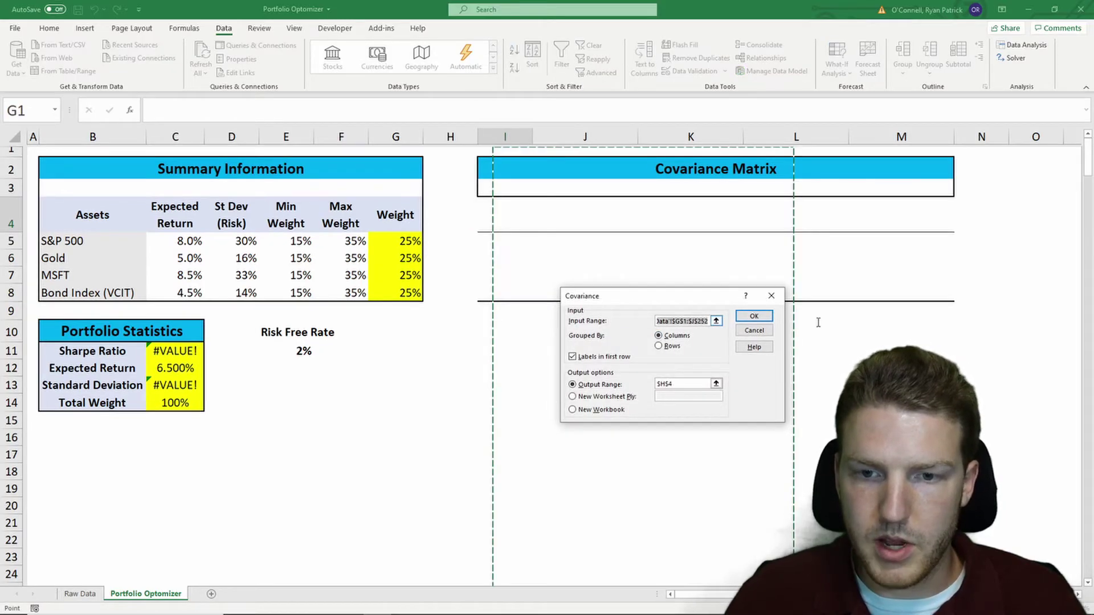
key("BackSpace")
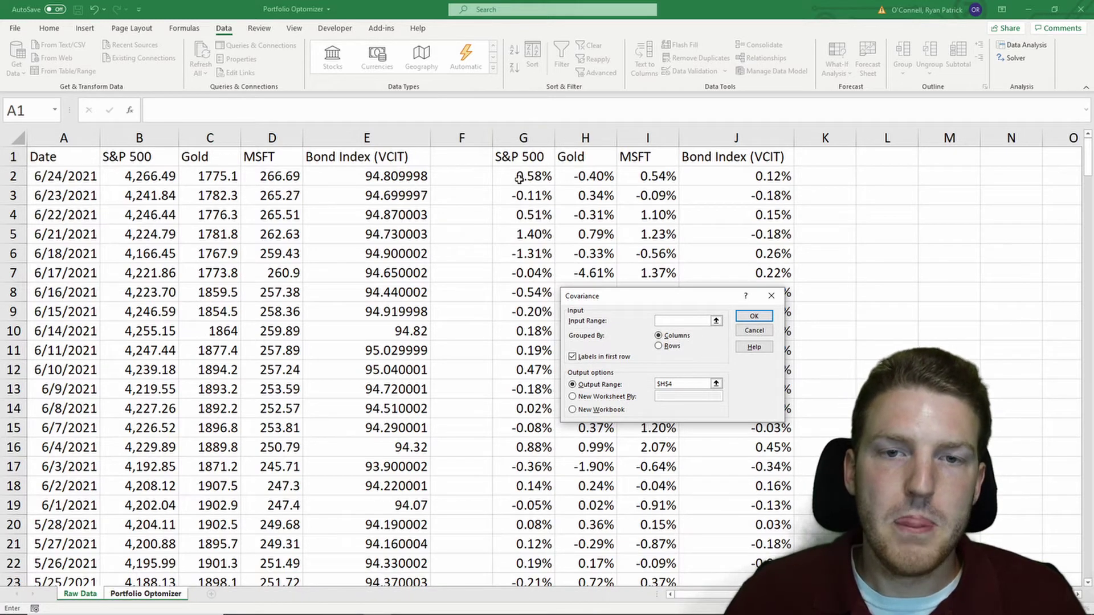
left_click_drag(523, 159, 726, 163)
key("ctrl+shift+Down")
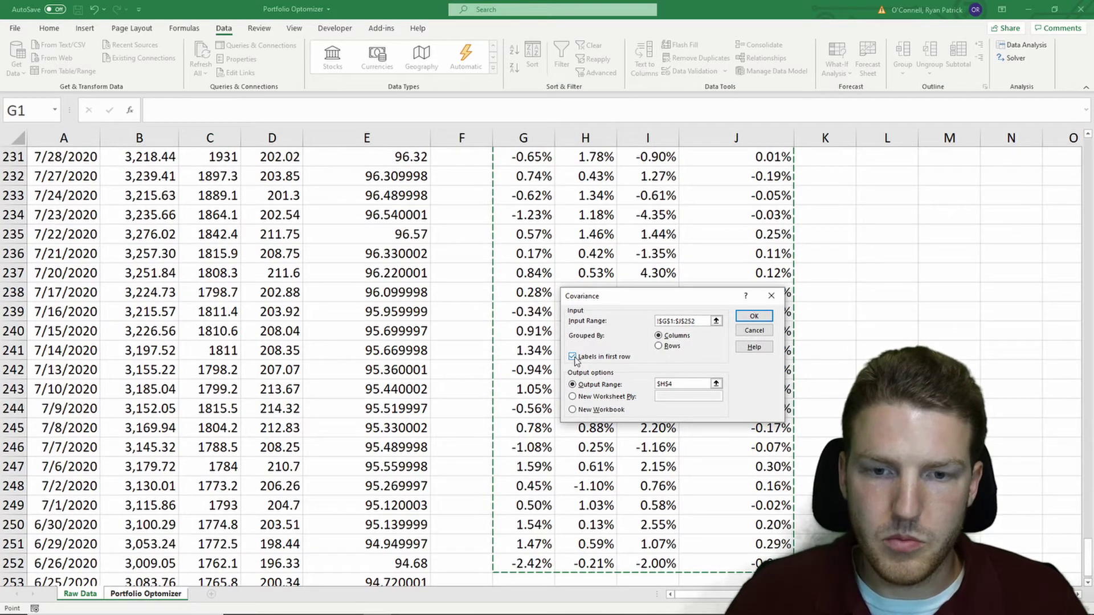
left_click(575, 385)
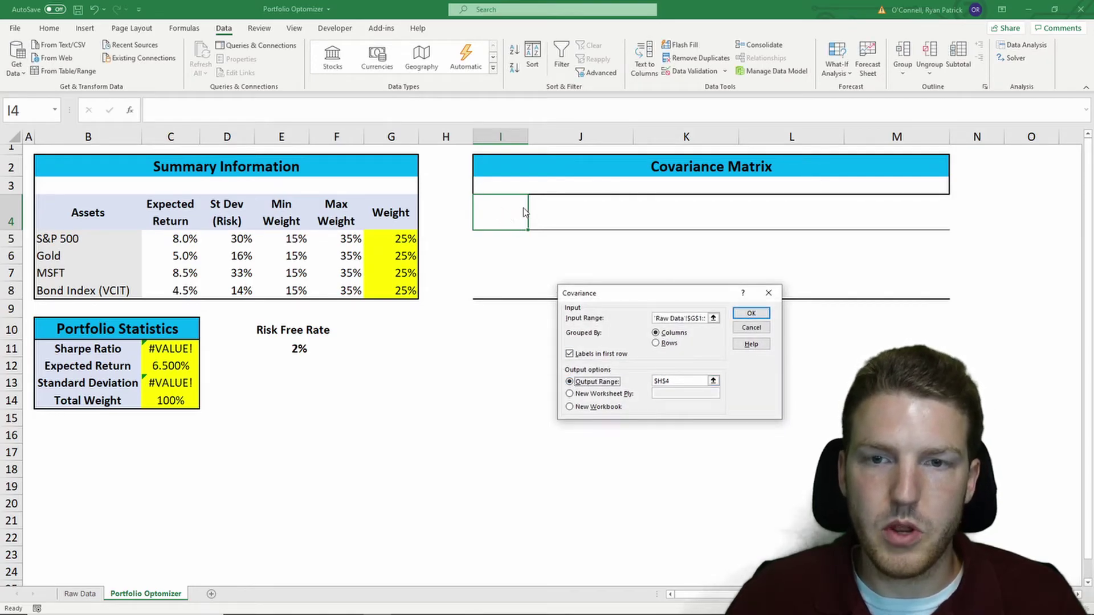
left_click(751, 313)
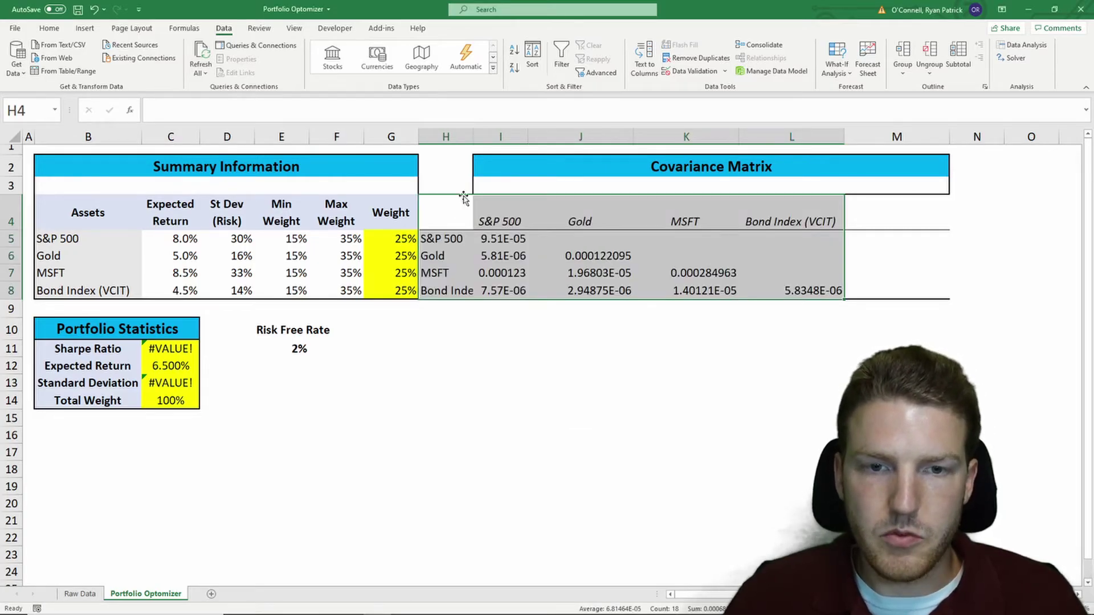
left_click_drag(462, 197, 518, 205)
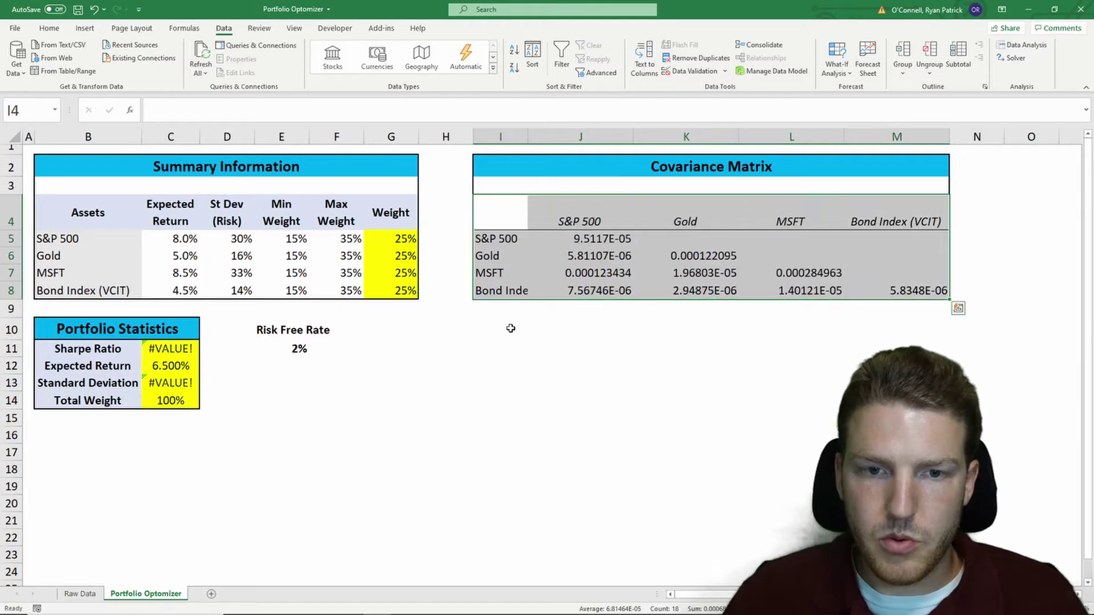
Place the matrix at I4:M8 and mirror the Gold–S&P 500 covariance from J6 into K5
left_click(500, 329)
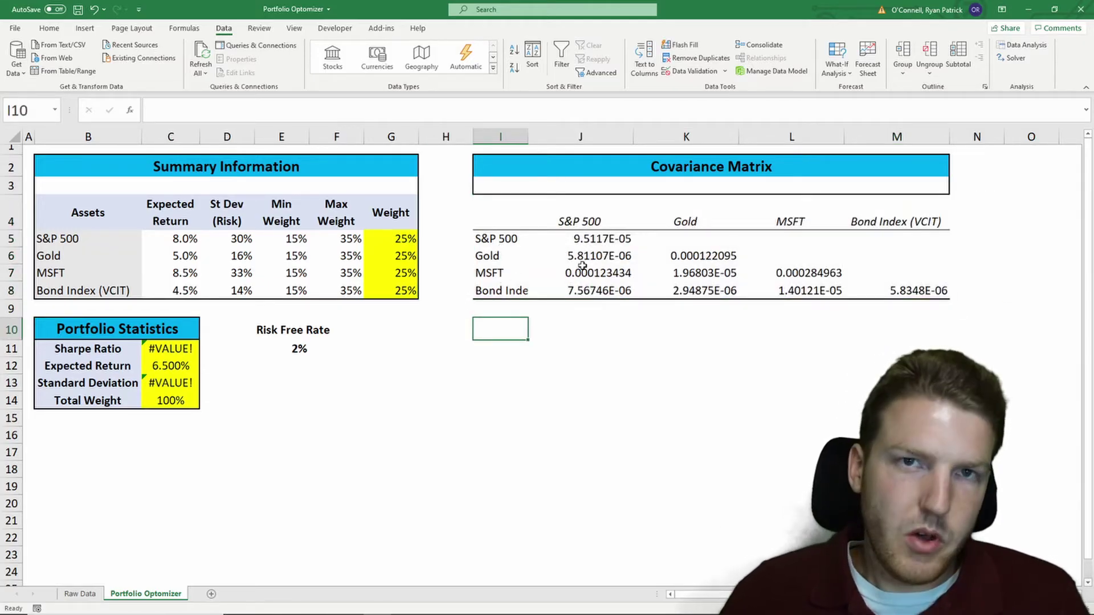
left_click_drag(686, 239, 903, 250)
left_click(688, 249)
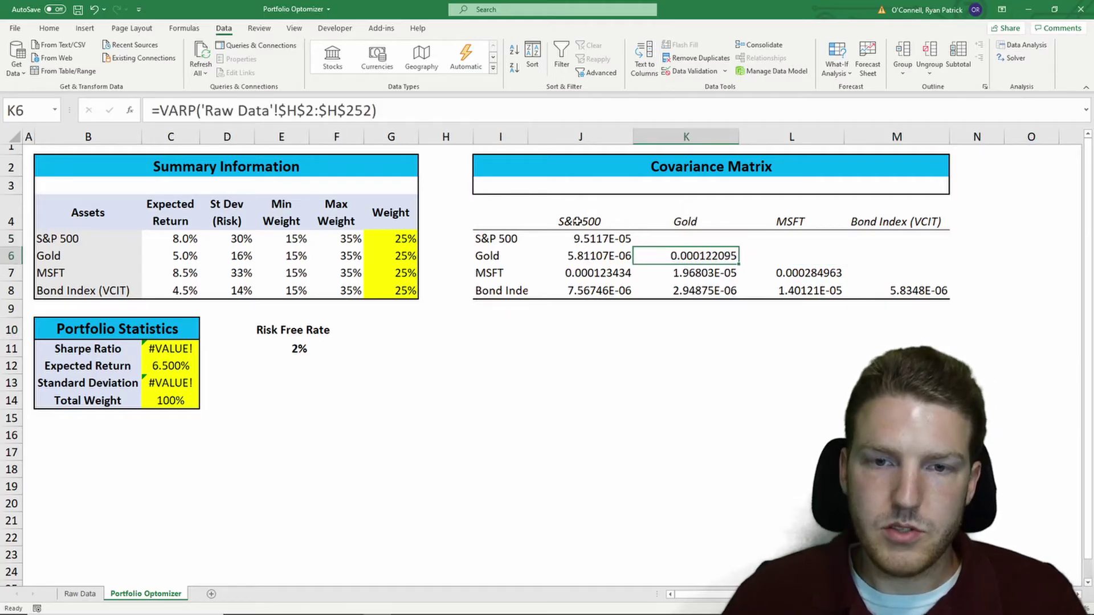
left_click(594, 251)
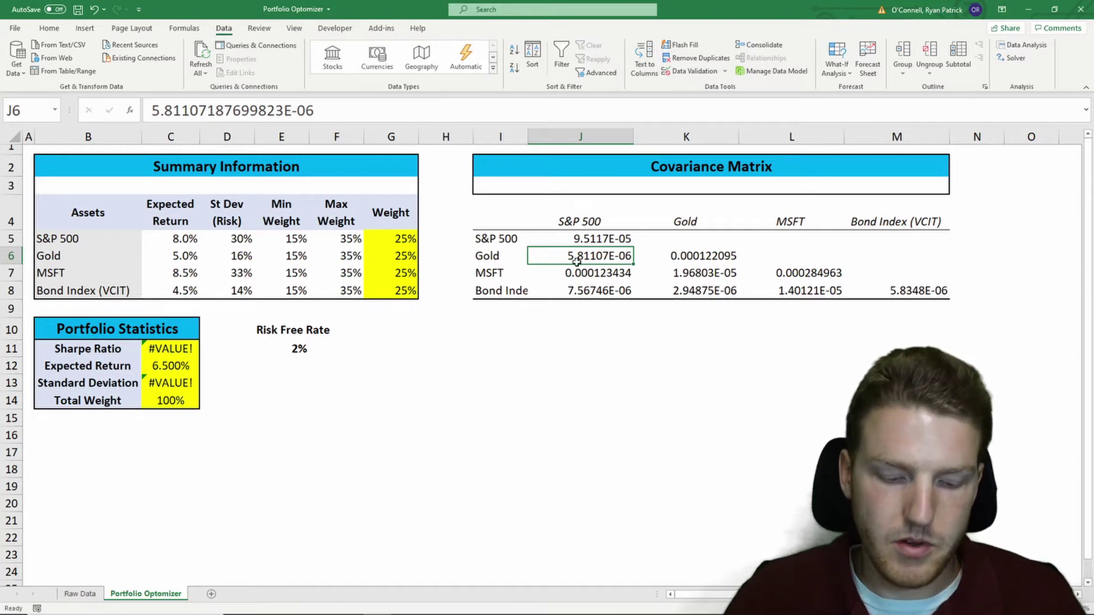
key("ctrl+c")
key("Right")
key("Right")
key("Left")
key("Up")
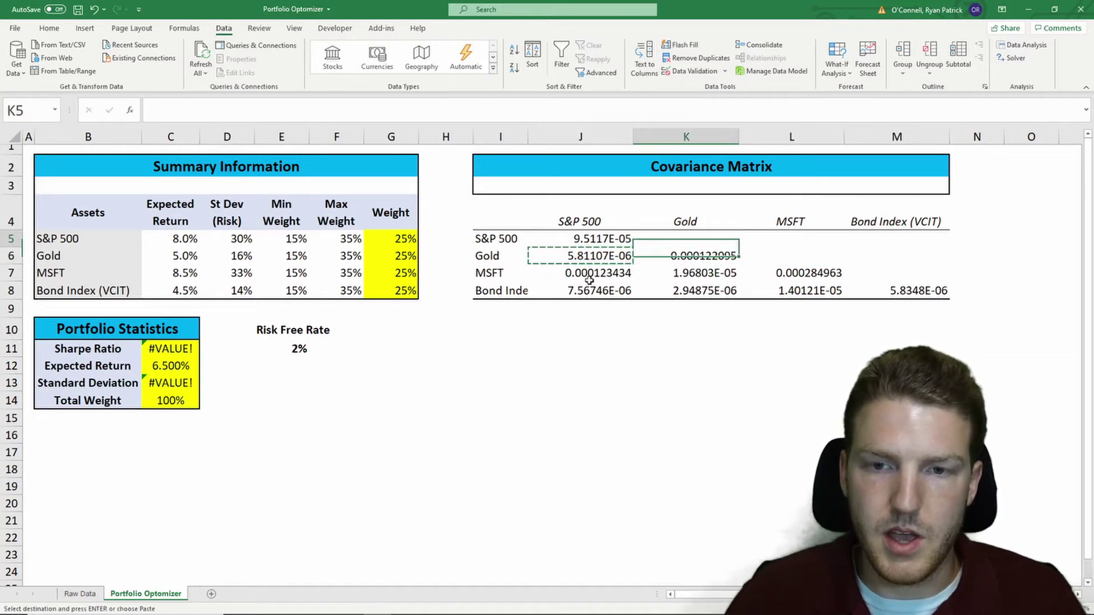
key("ctrl+v")
key("Down")
key("Left")
key("Down")
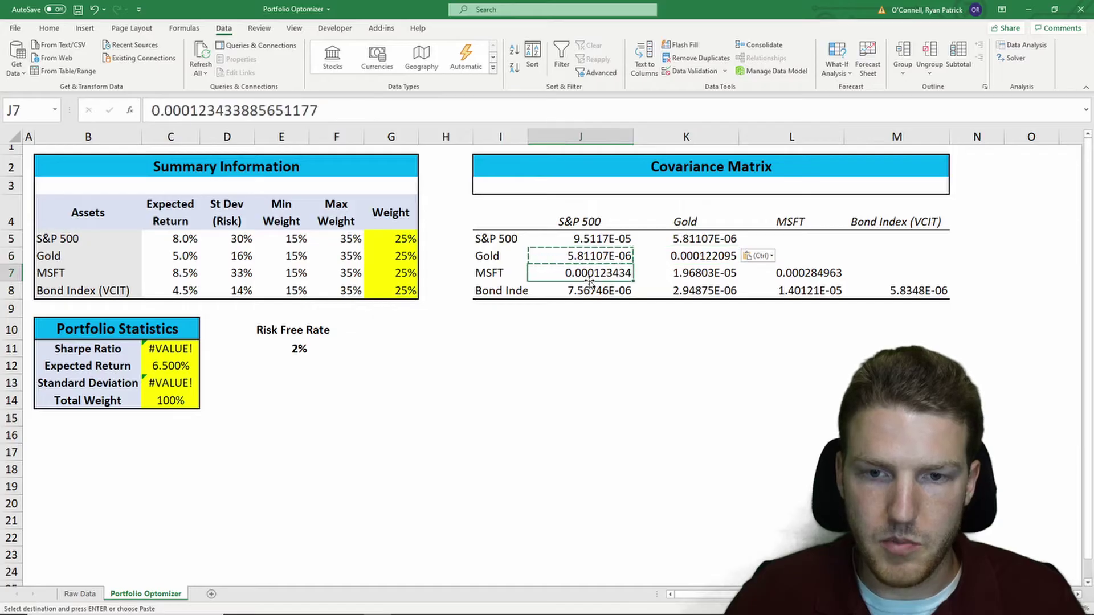
Mirror the S&P 500–MSFT covariance into L5 and the Gold–MSFT covariance into L6
key("ctrl+c")
key("Right")
key("Right")
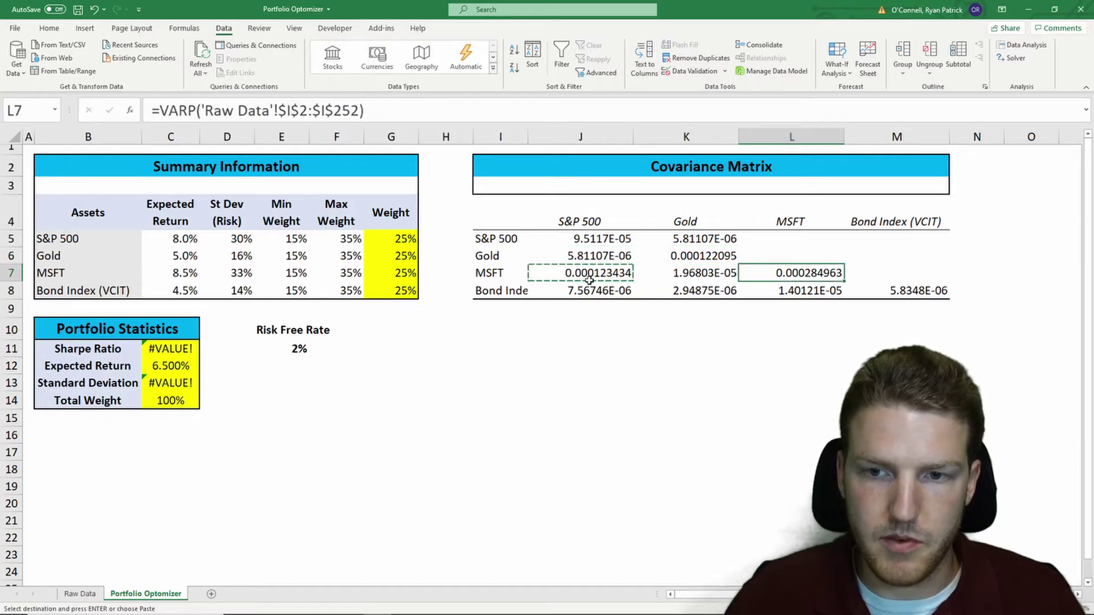
key("Up")
key("Up")
key("ctrl+v")
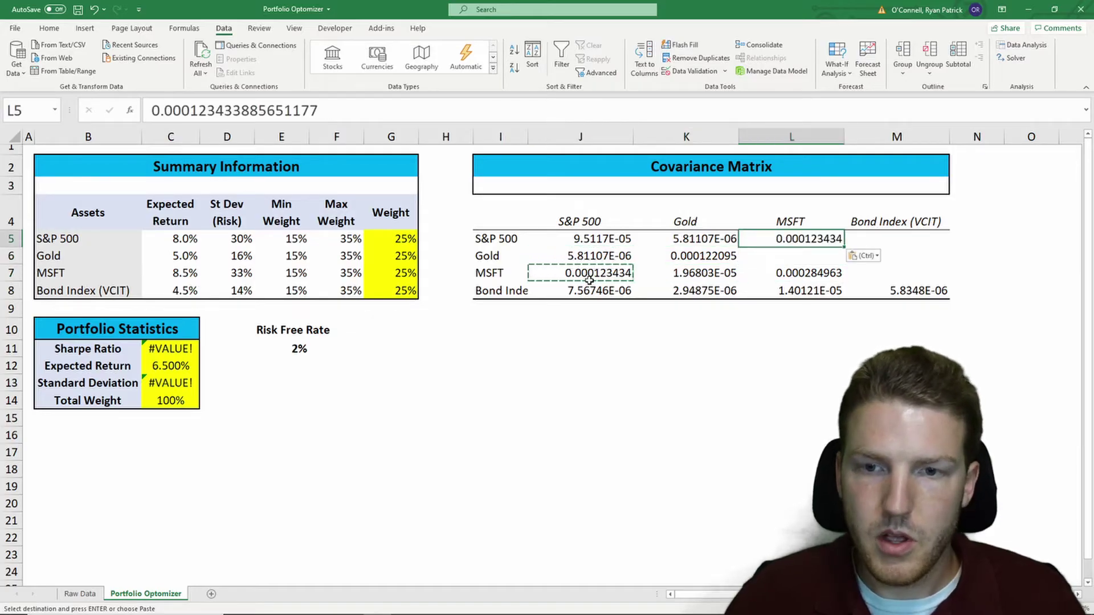
key("Left")
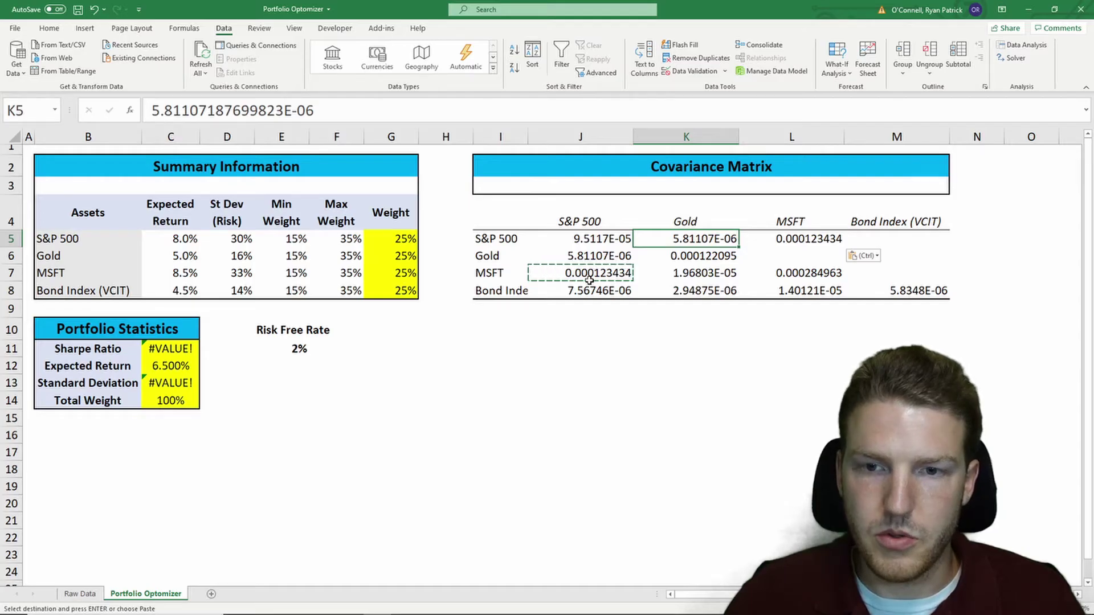
key("Down")
key("Down")
key("ctrl+c")
key("Right")
key("Up")
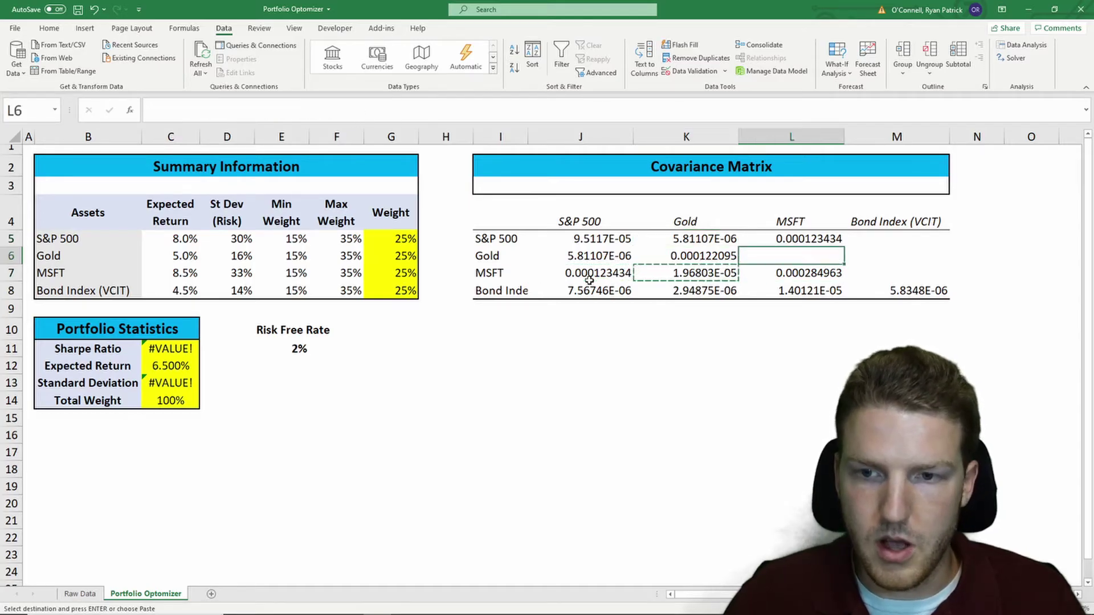
key("ctrl+v")
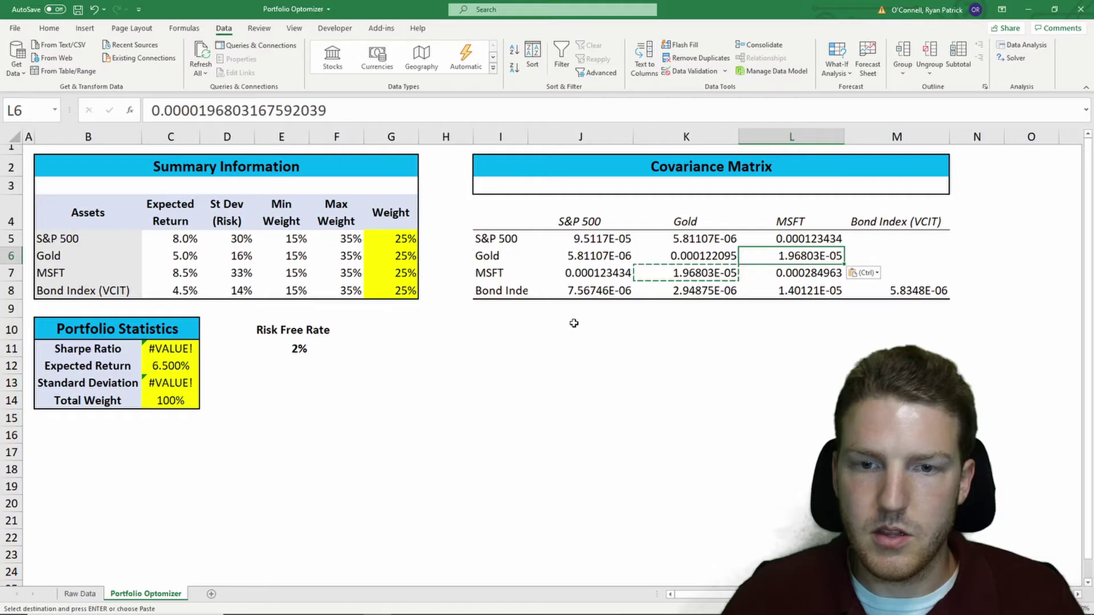
Mirror the bond covariances from J8, K8 and L8 into M5, M6 and M7
left_click(610, 289)
key("ctrl+c")
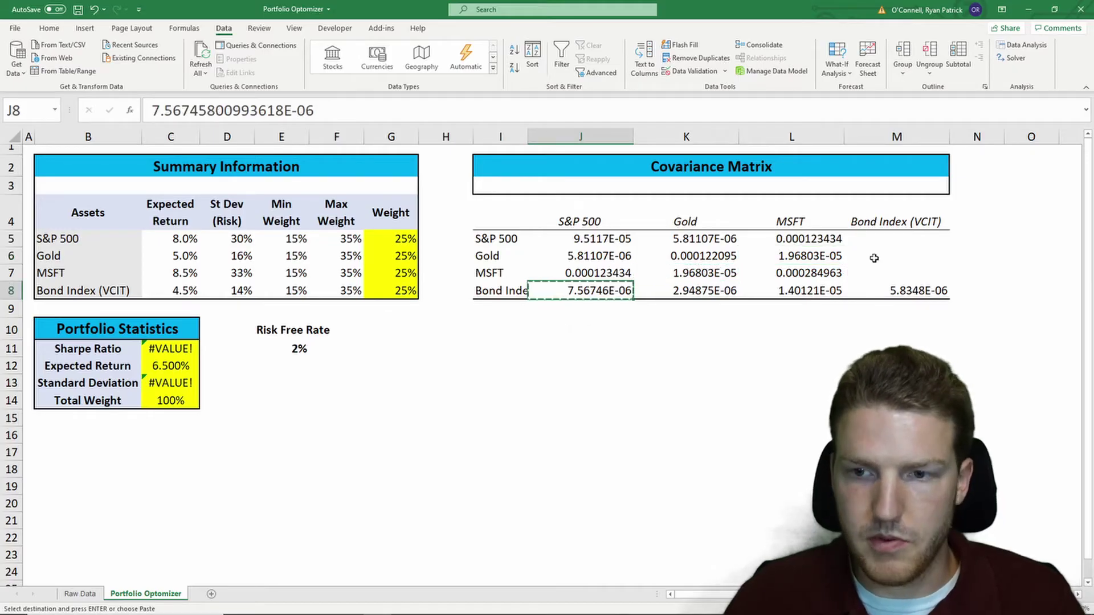
left_click(897, 238)
key("ctrl+v")
left_click(709, 292)
key("ctrl+c")
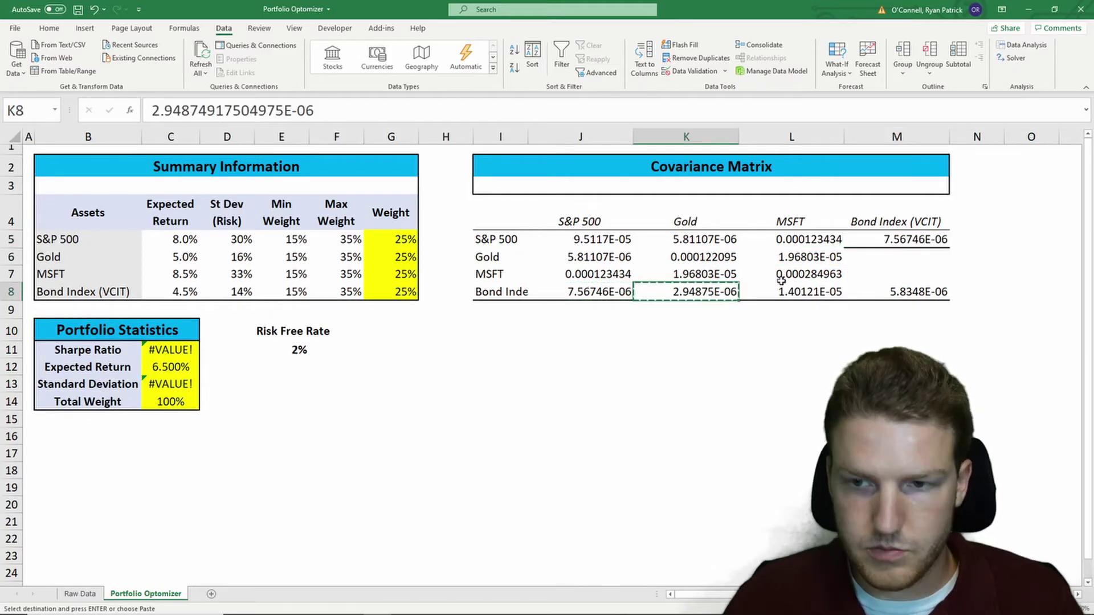
left_click(889, 257)
key("ctrl+v")
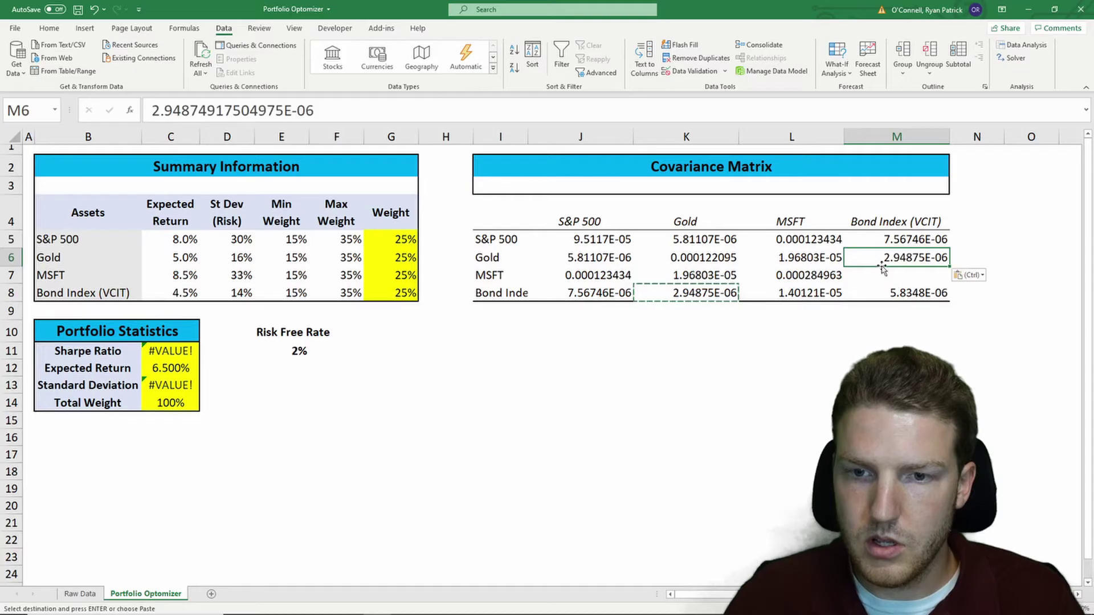
left_click(813, 295)
key("ctrl+c")
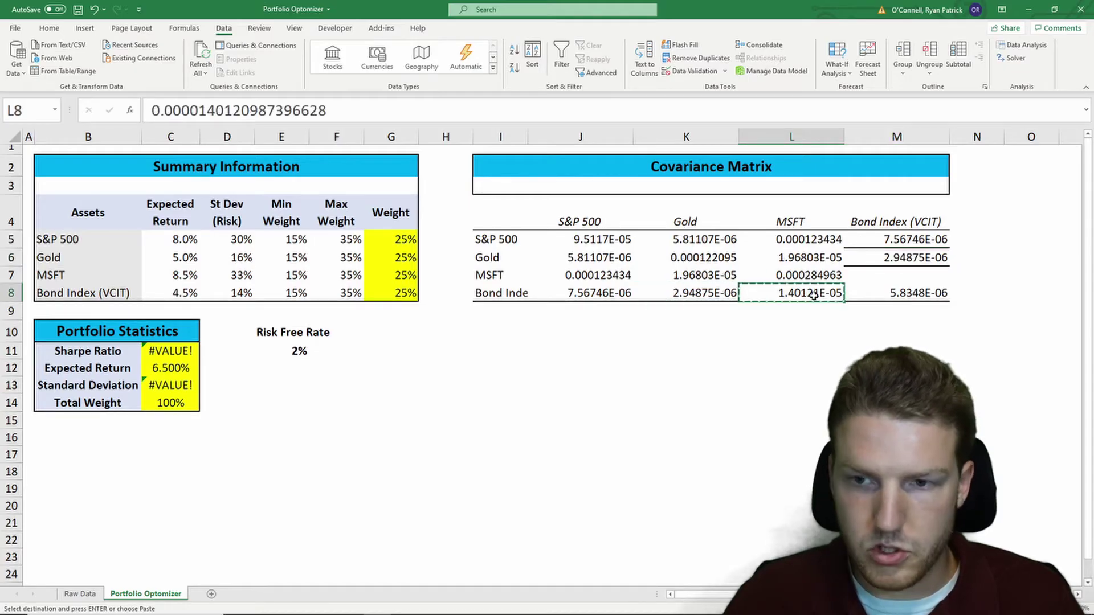
left_click(911, 276)
key("ctrl+v")
Select the whole covariance matrix I4:M8 including its row labels
left_click(609, 228)
left_click_drag(609, 232, 901, 296)
left_click_drag(502, 216, 921, 300)
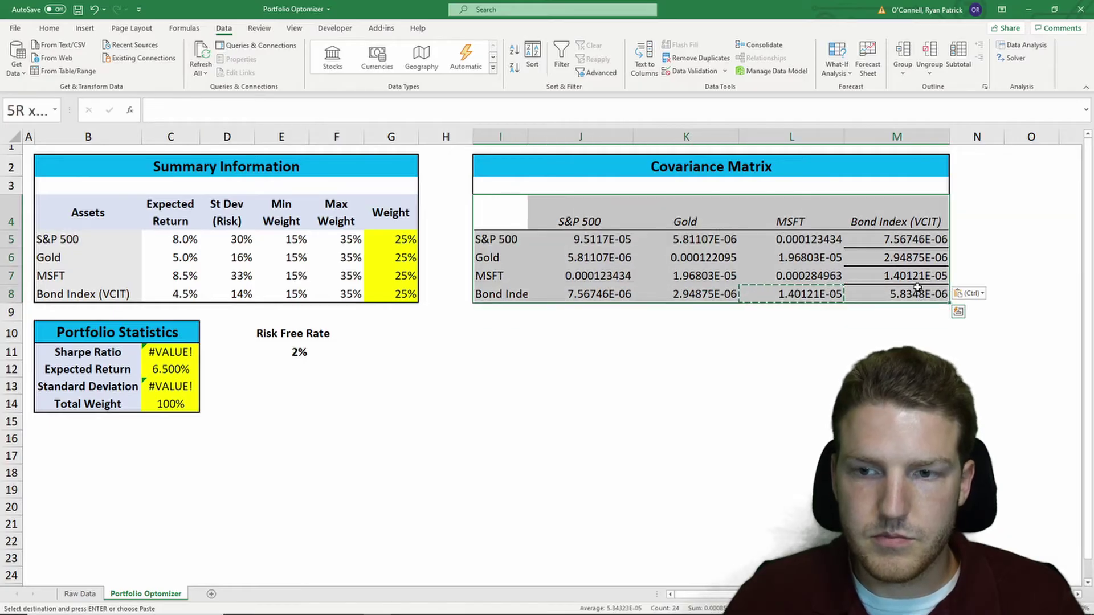
Apply All Borders, then Thick Outside Borders, to the covariance matrix I4:M8
left_click(49, 28)
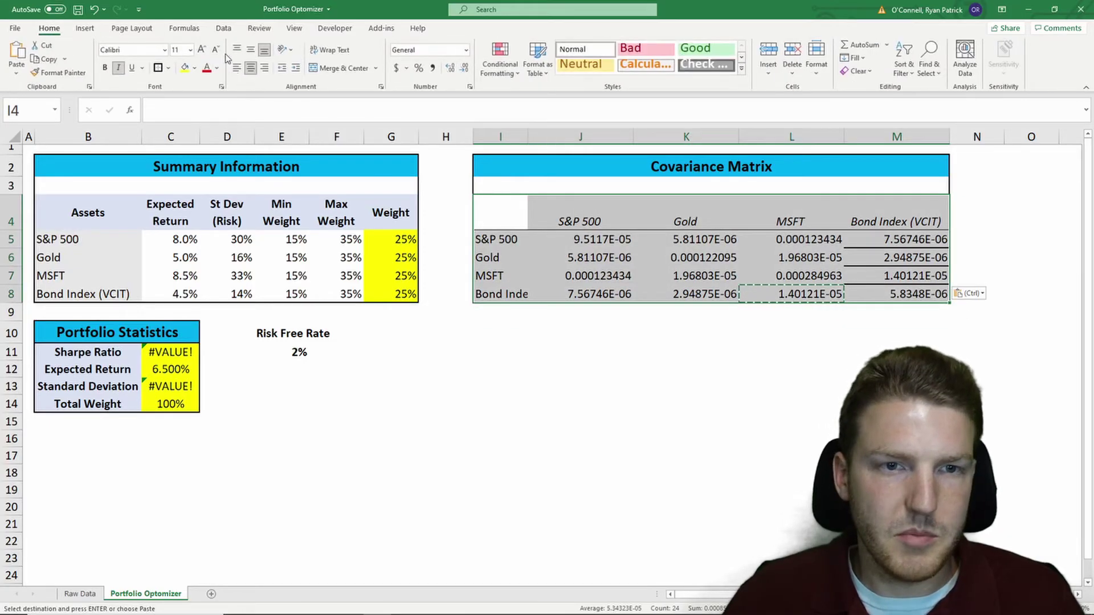
left_click(168, 68)
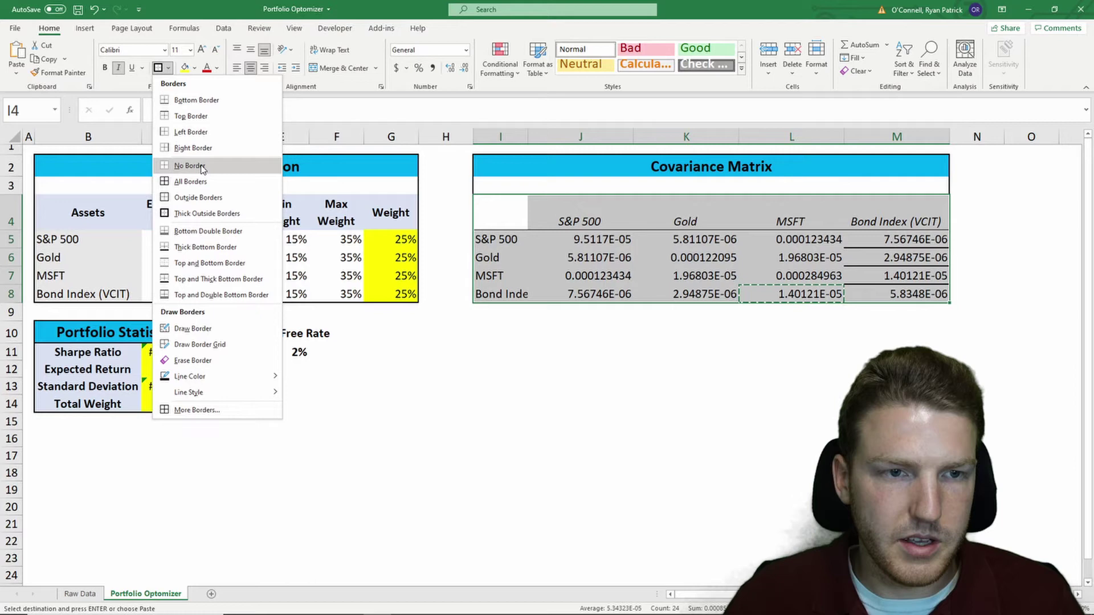
left_click(194, 181)
left_click(168, 68)
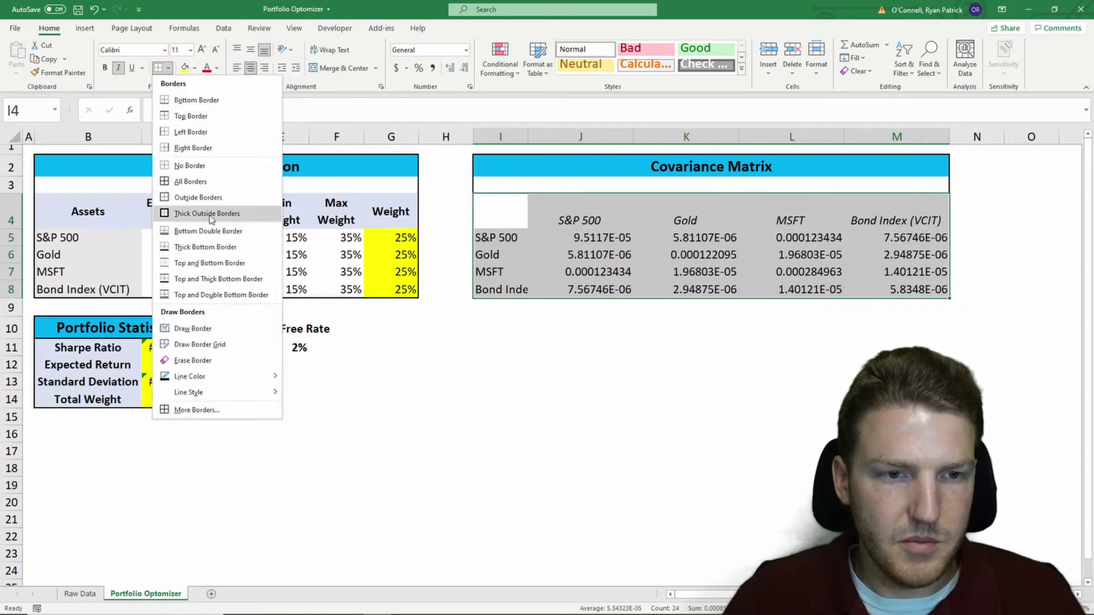
left_click(207, 213)
left_click(654, 320)
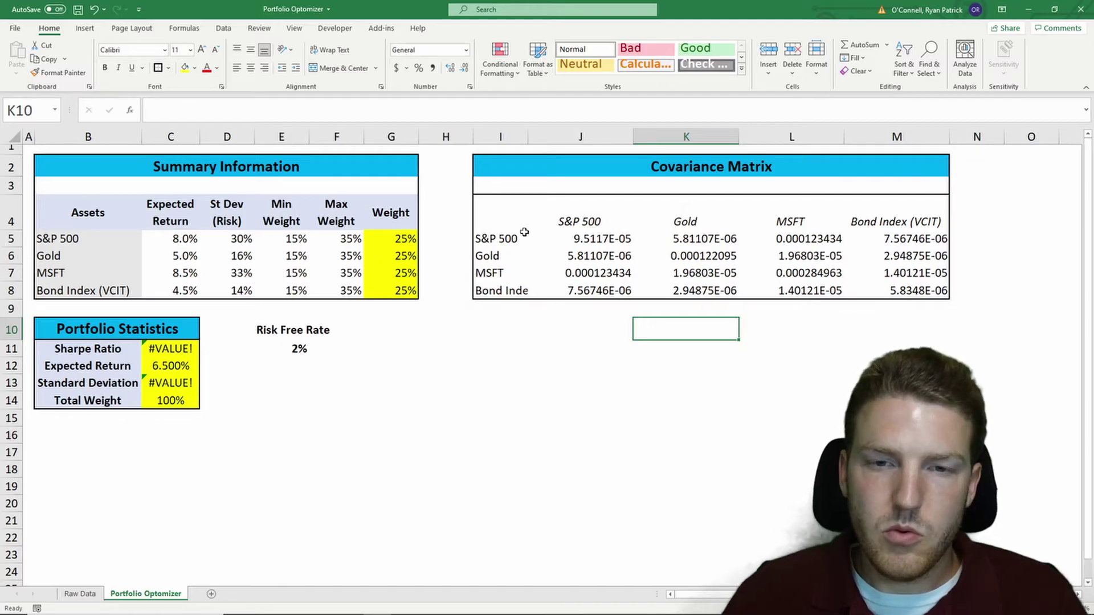
Change C13's covariance reference from K5:M8 to J5:M8 and re-enter it as an array formula
left_click(495, 310)
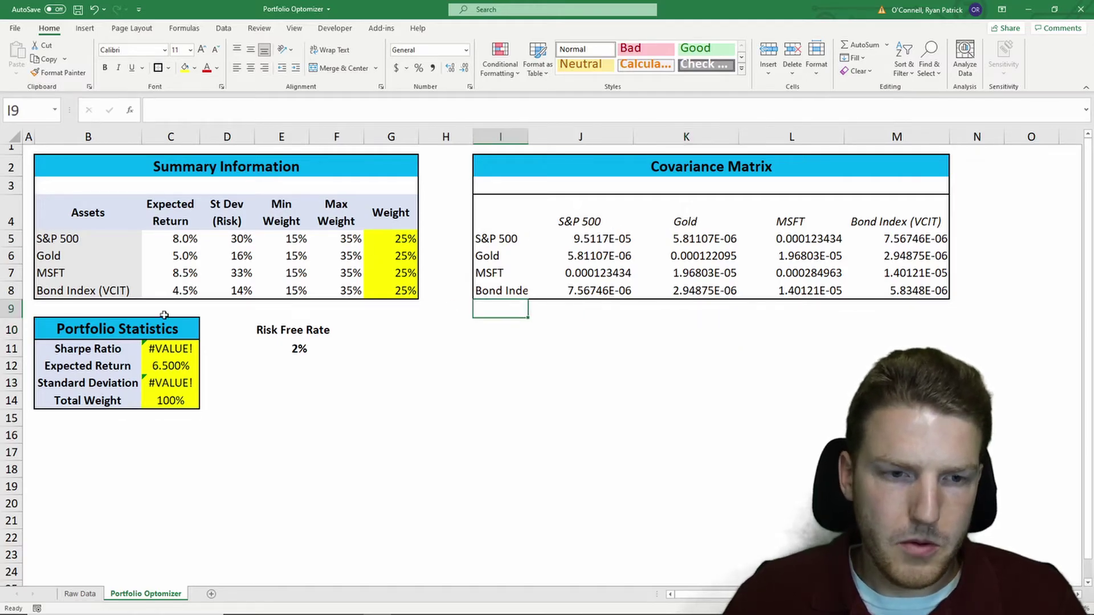
left_click(184, 349)
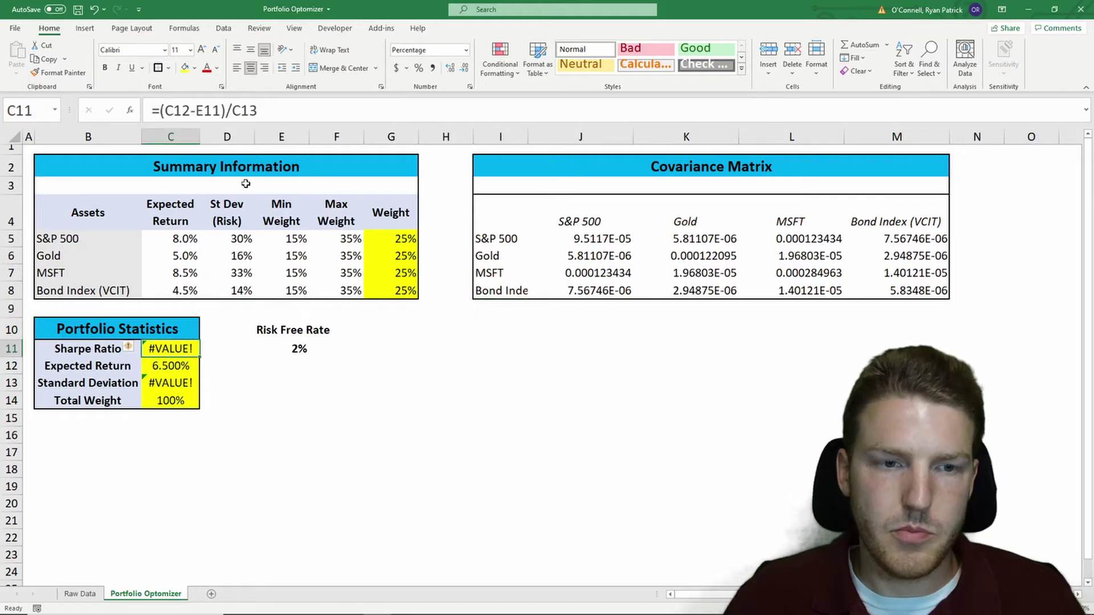
left_click(172, 380)
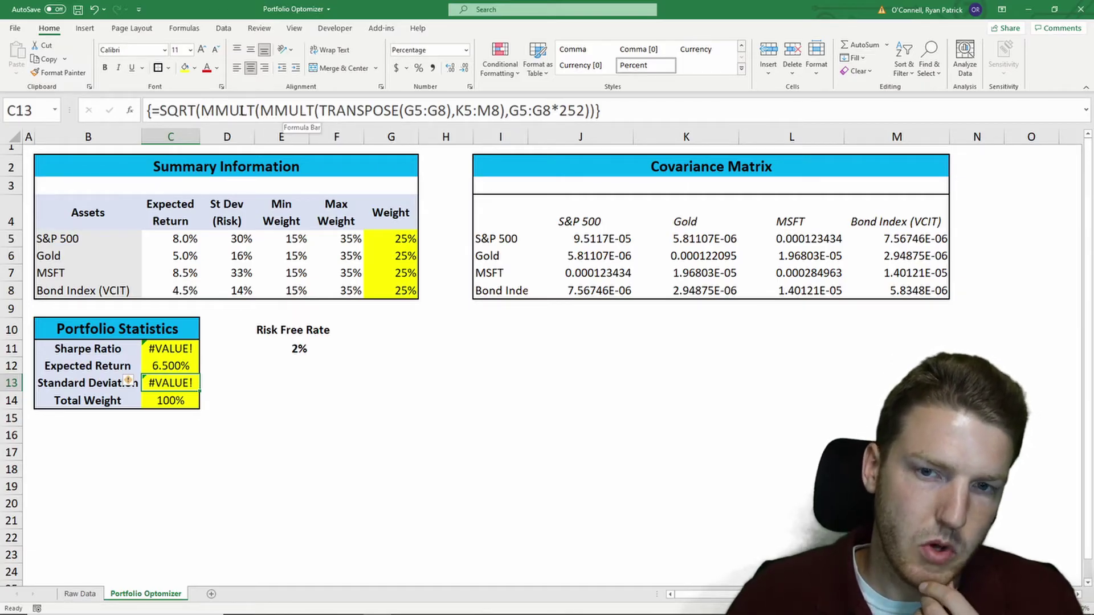
left_click(630, 113)
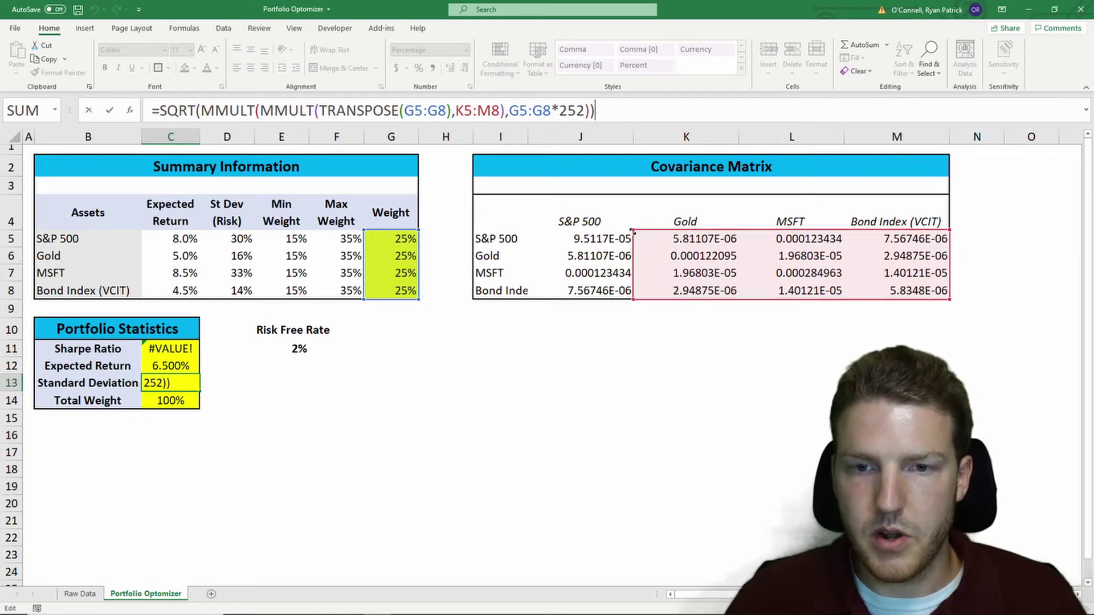
left_click_drag(632, 230, 568, 236)
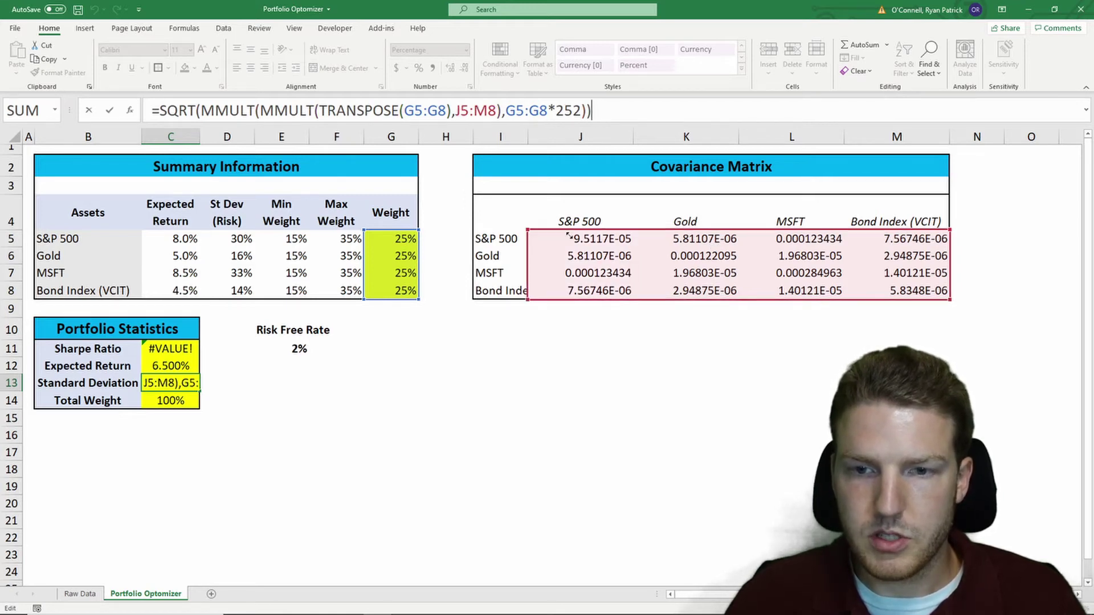
left_click(626, 118)
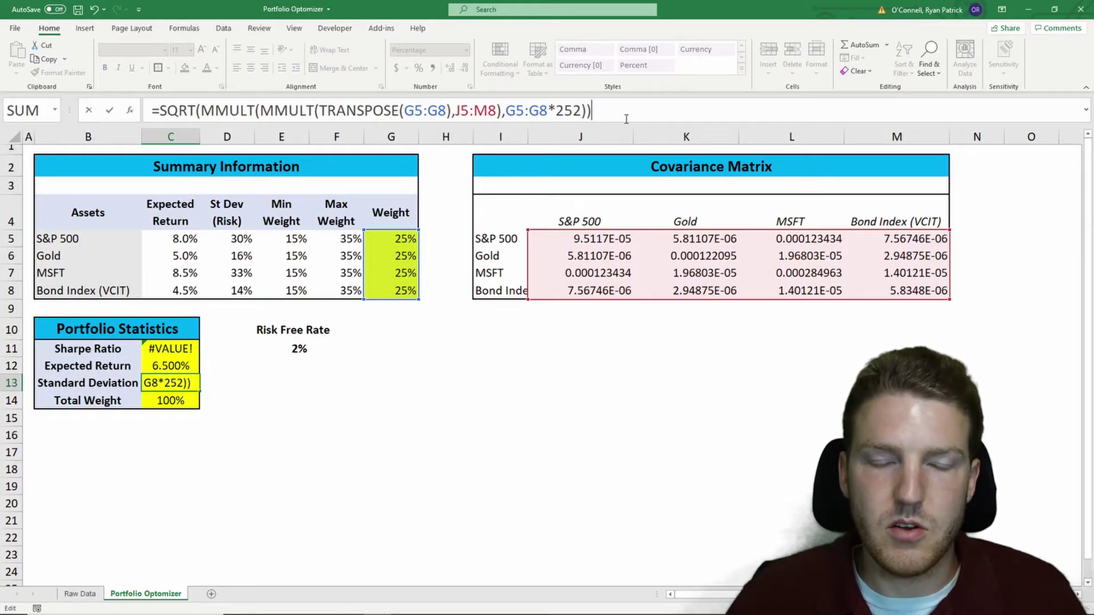
key("ctrl+shift+Return")
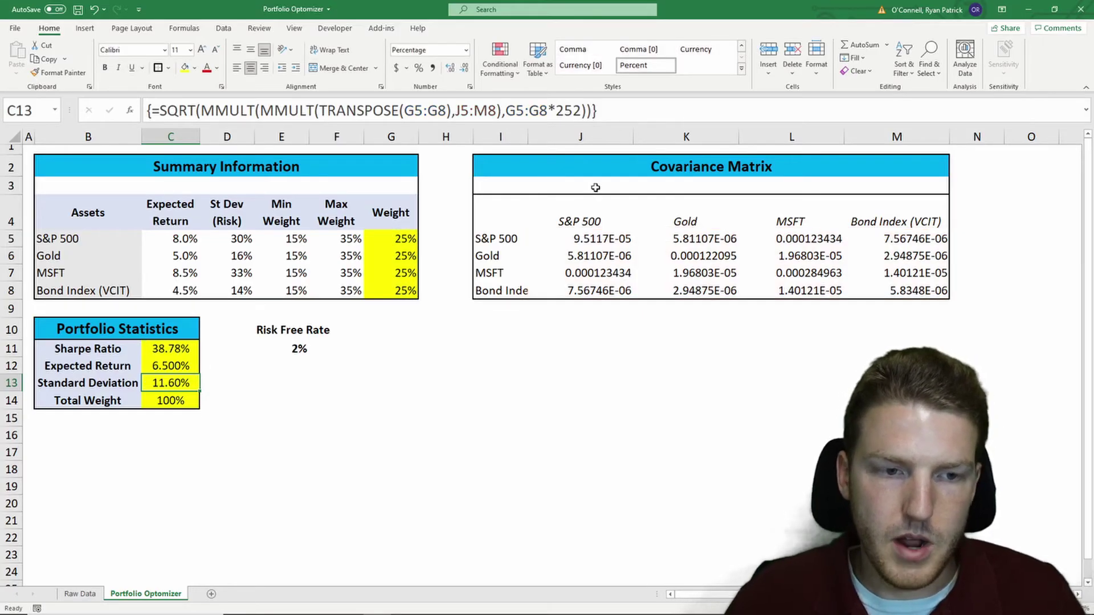
left_click(333, 385)
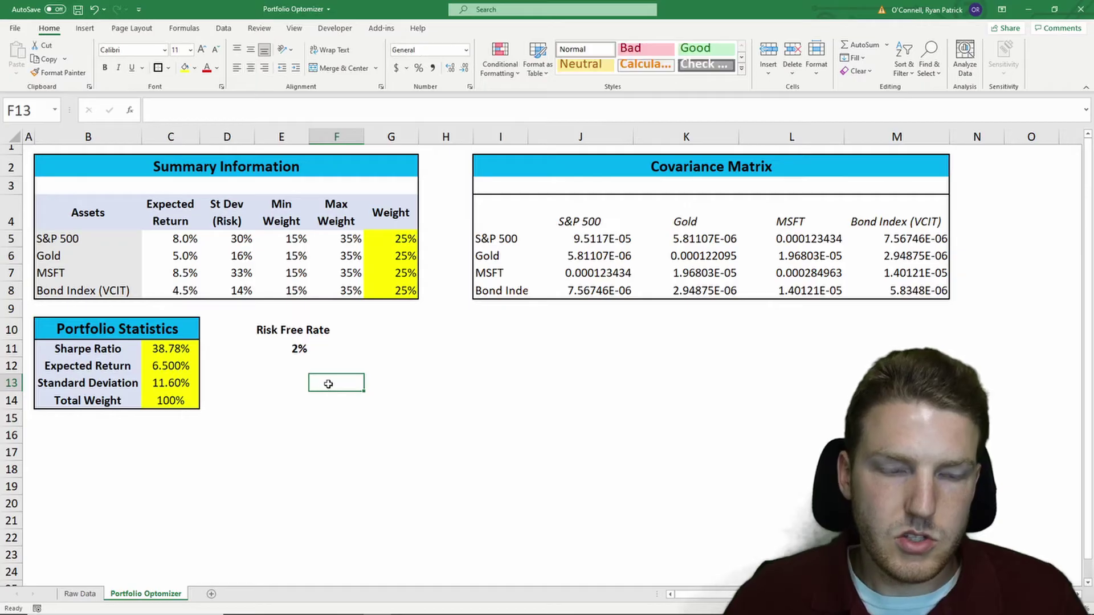
left_click(177, 349)
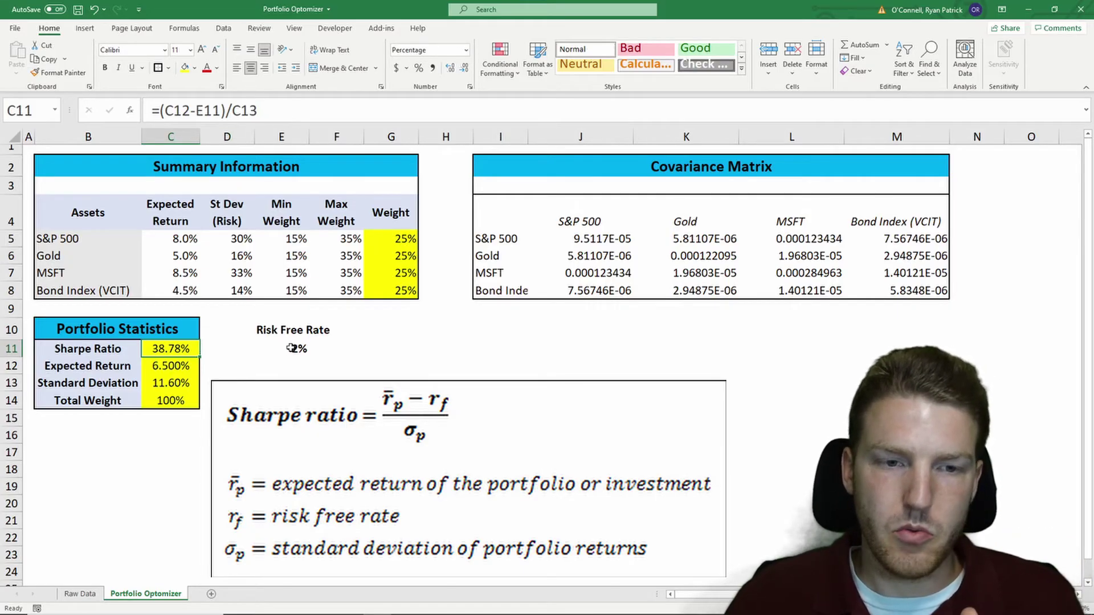
left_click(314, 112)
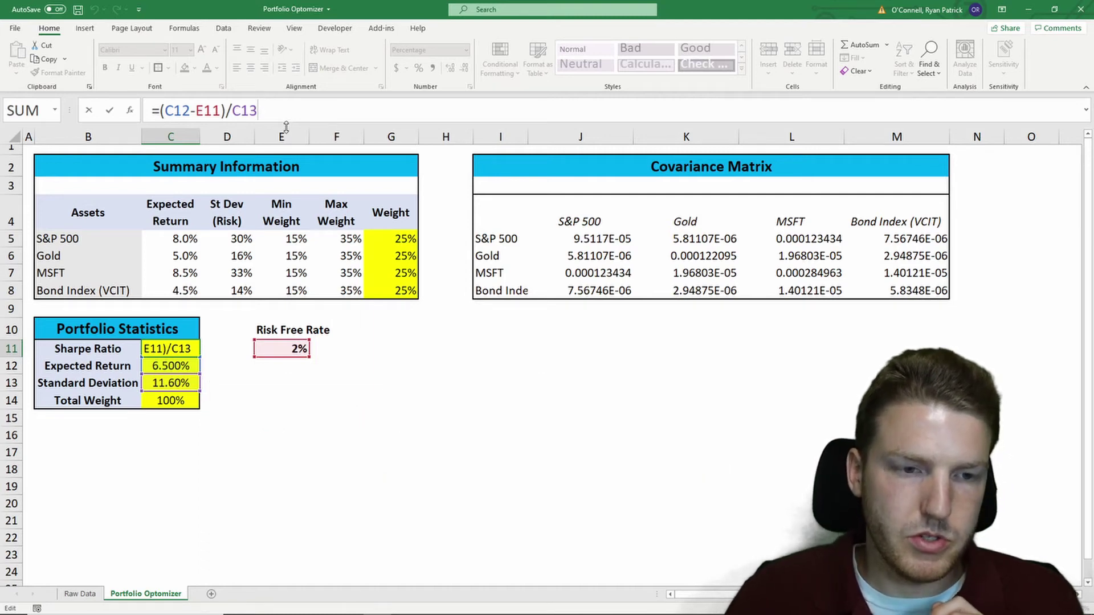
key("Return")
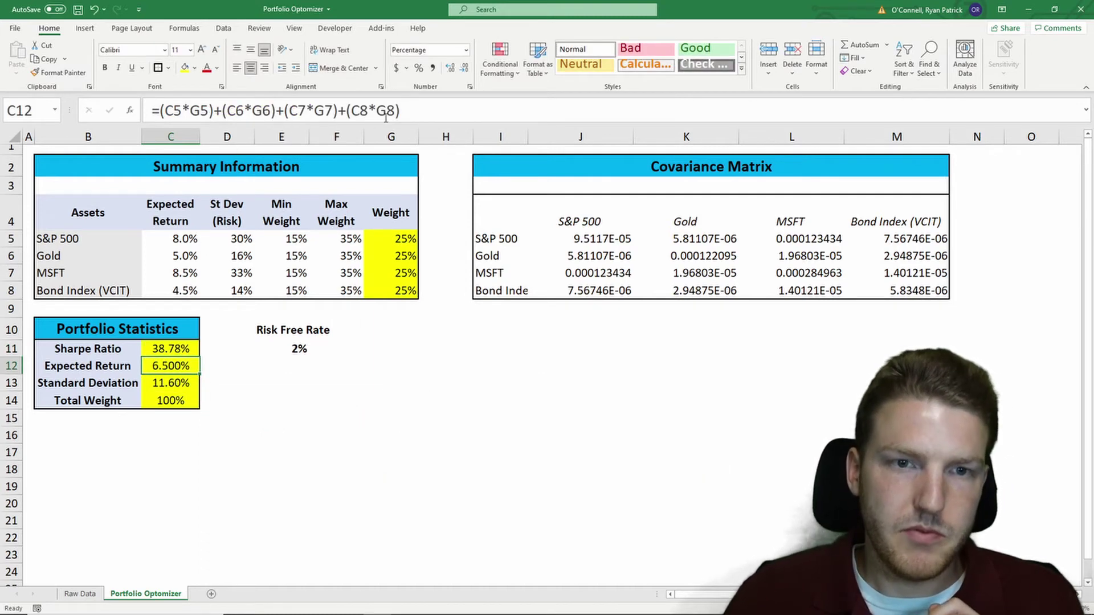
left_click(417, 123)
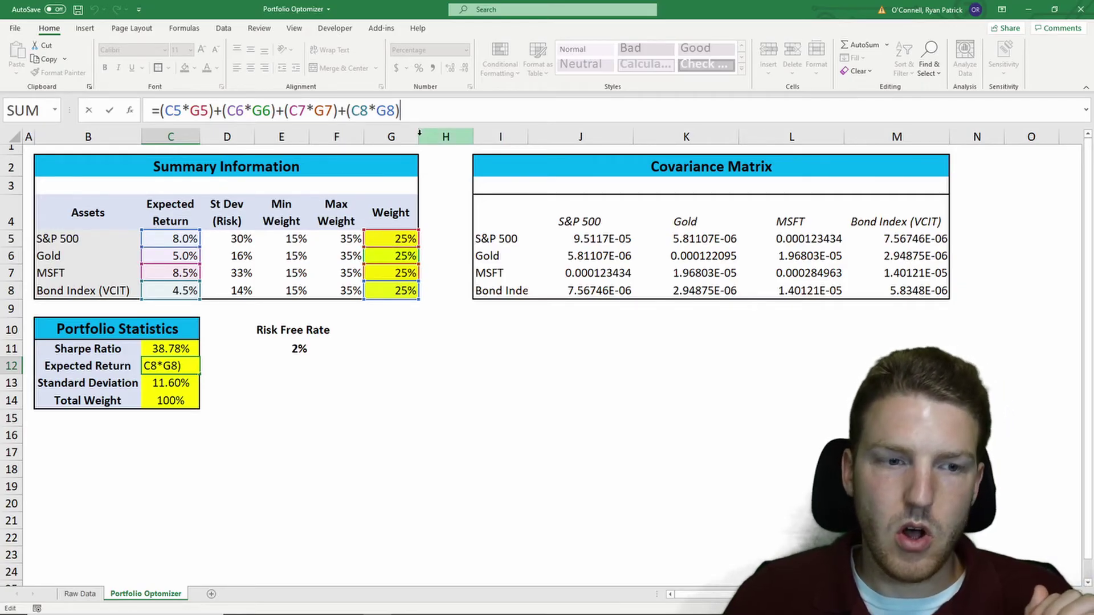
key("Return")
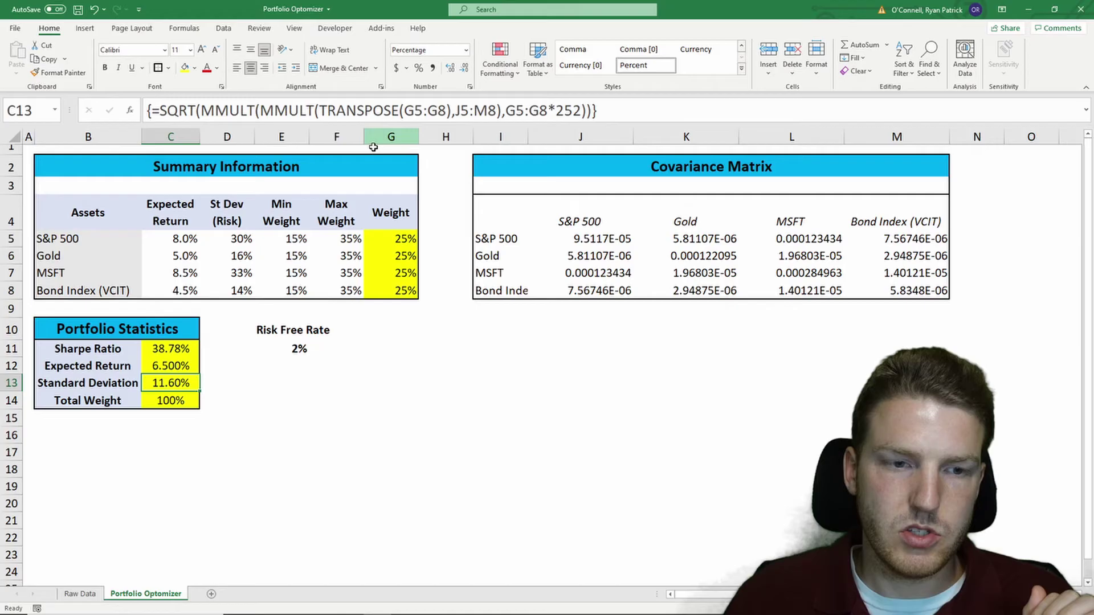
left_click(180, 404)
left_click(257, 111)
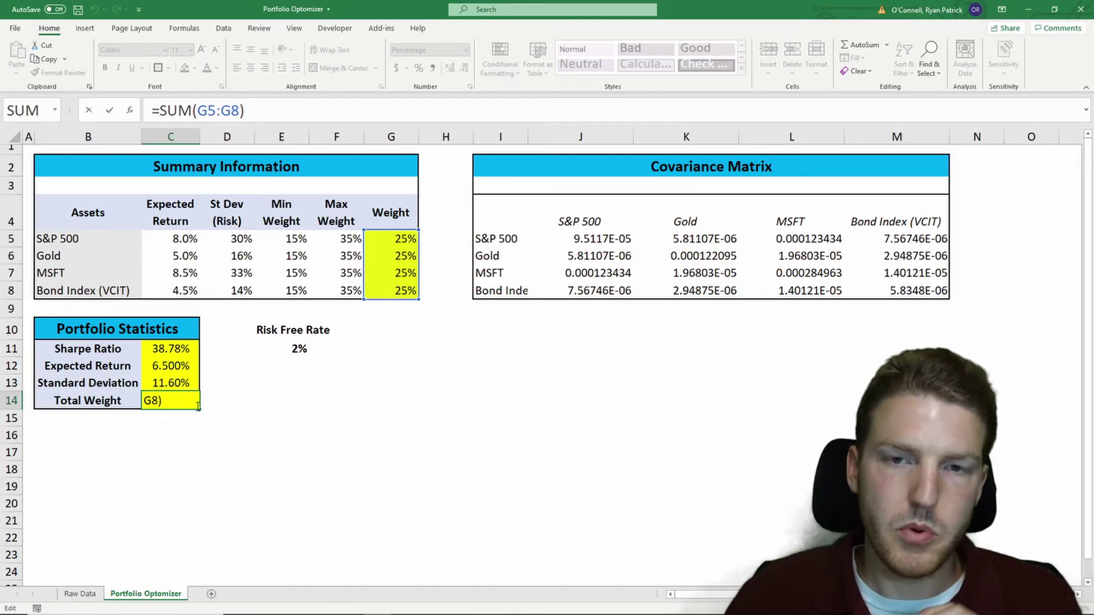
key("Return")
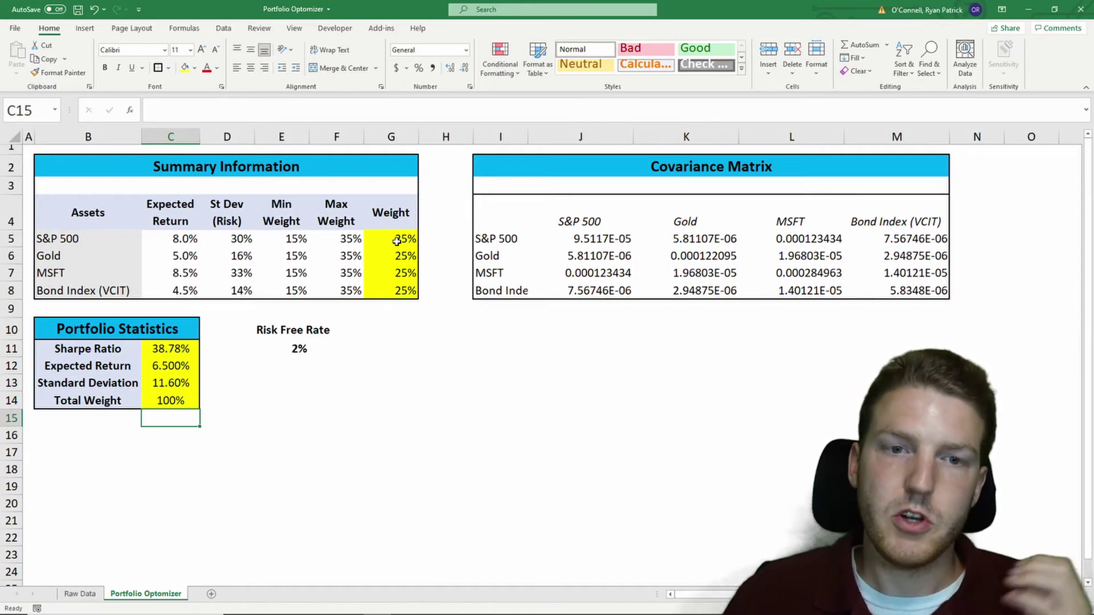
In Solver, set objective $C$11 to Max by changing the weight cells $G$5:$G$8
left_click_drag(401, 238, 407, 285)
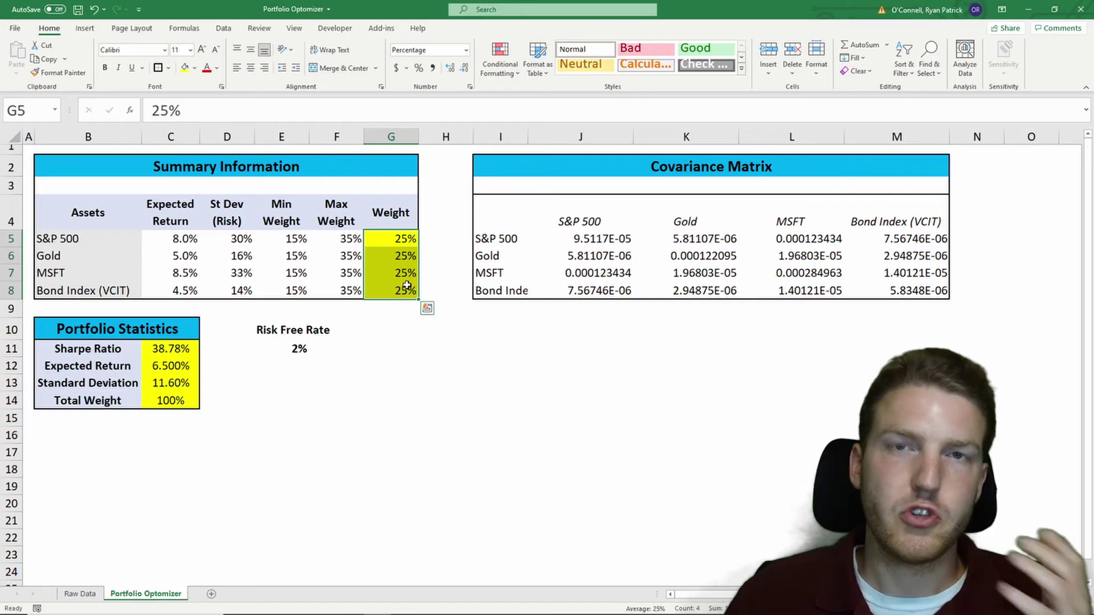
left_click(174, 349)
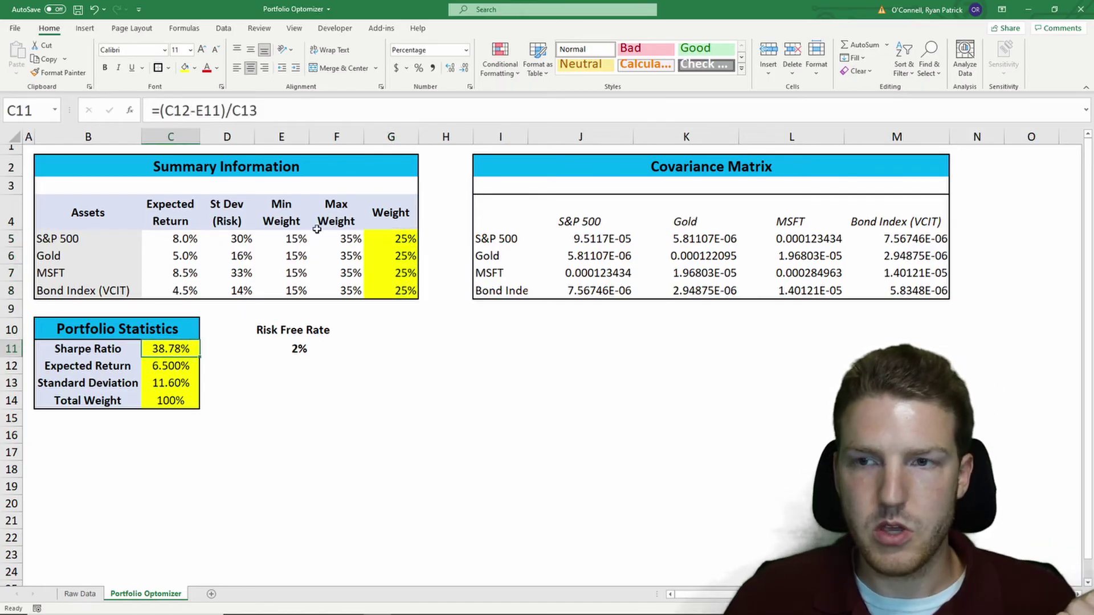
left_click(471, 351)
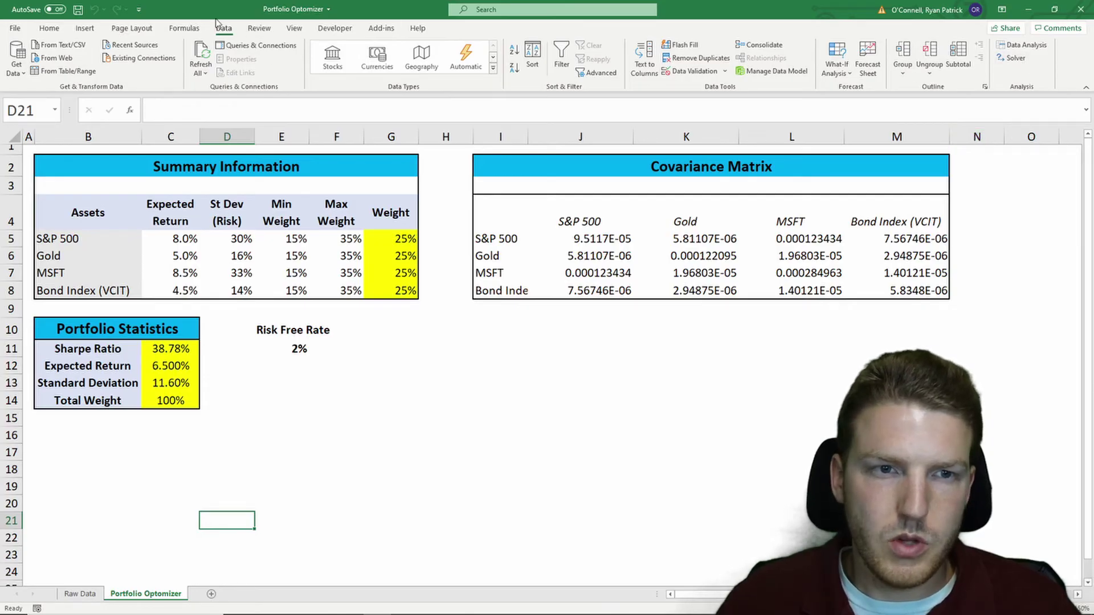
left_click(1013, 58)
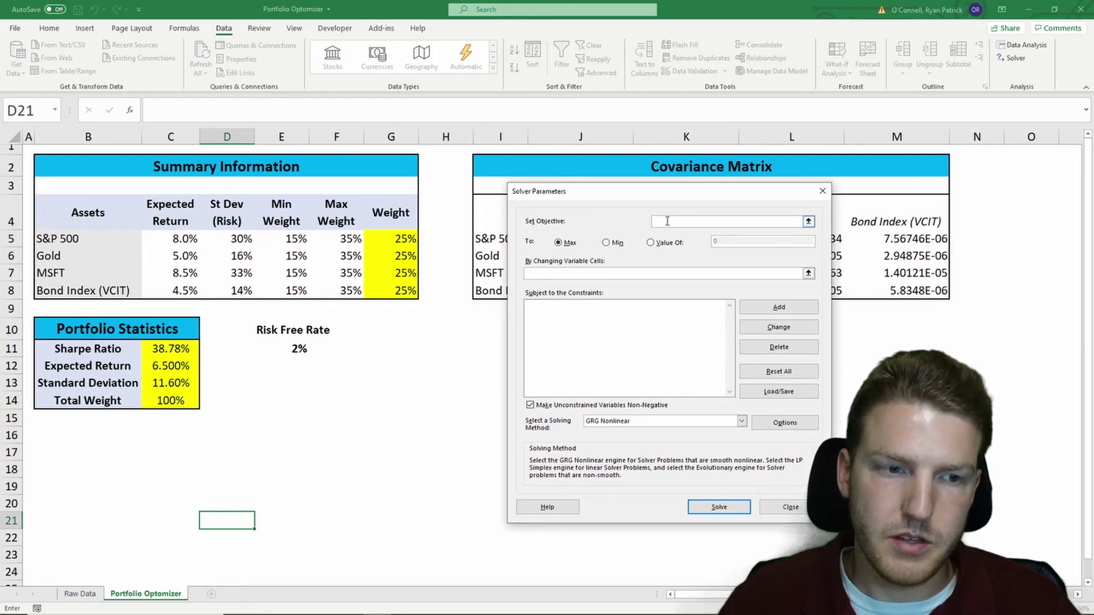
left_click(171, 349)
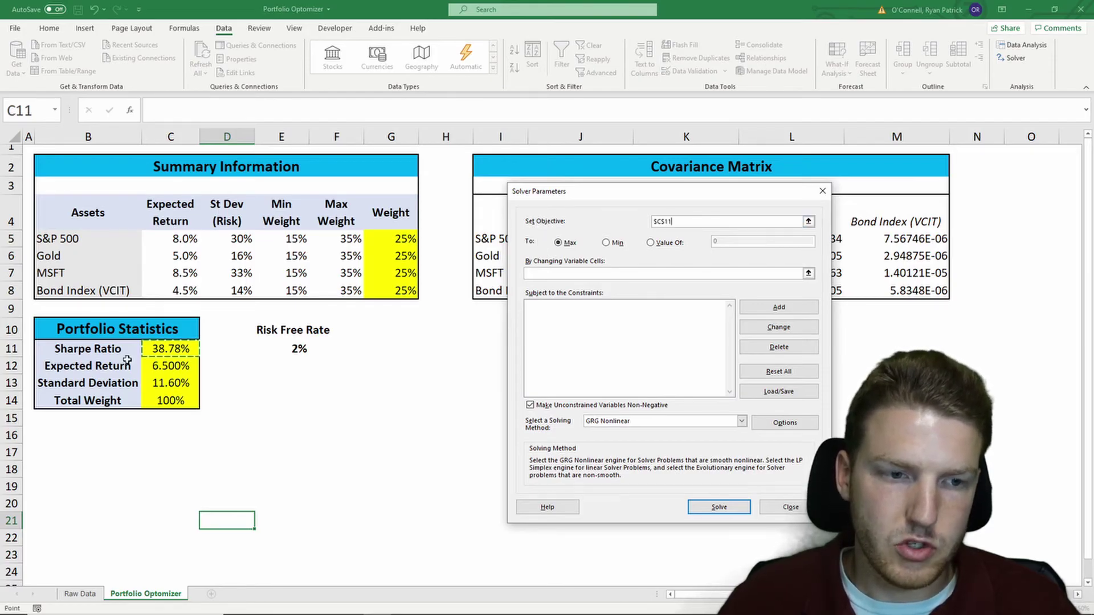
left_click(559, 244)
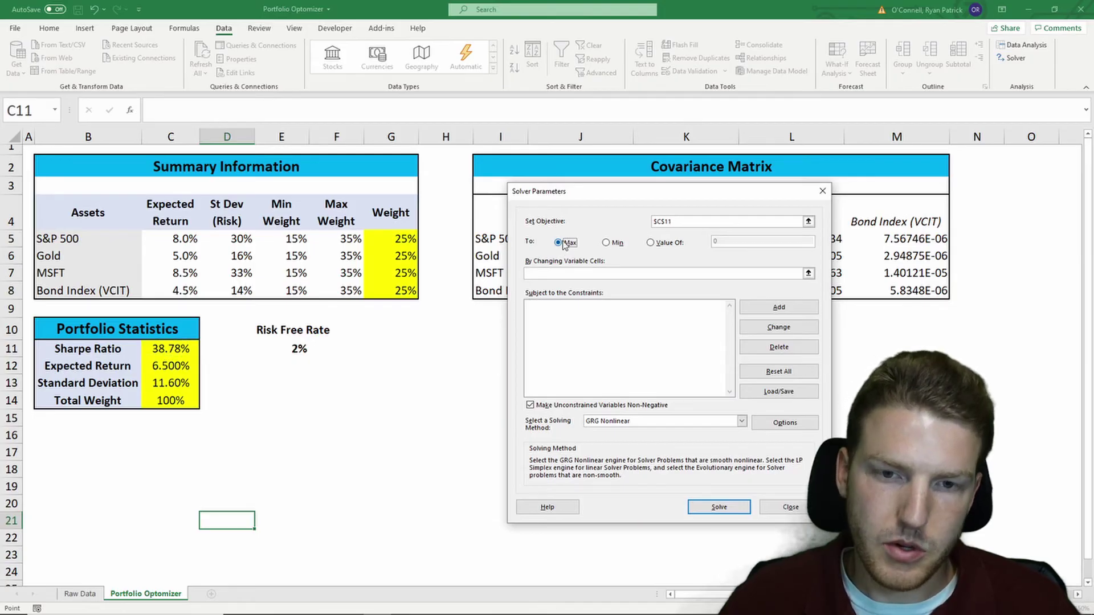
left_click(548, 274)
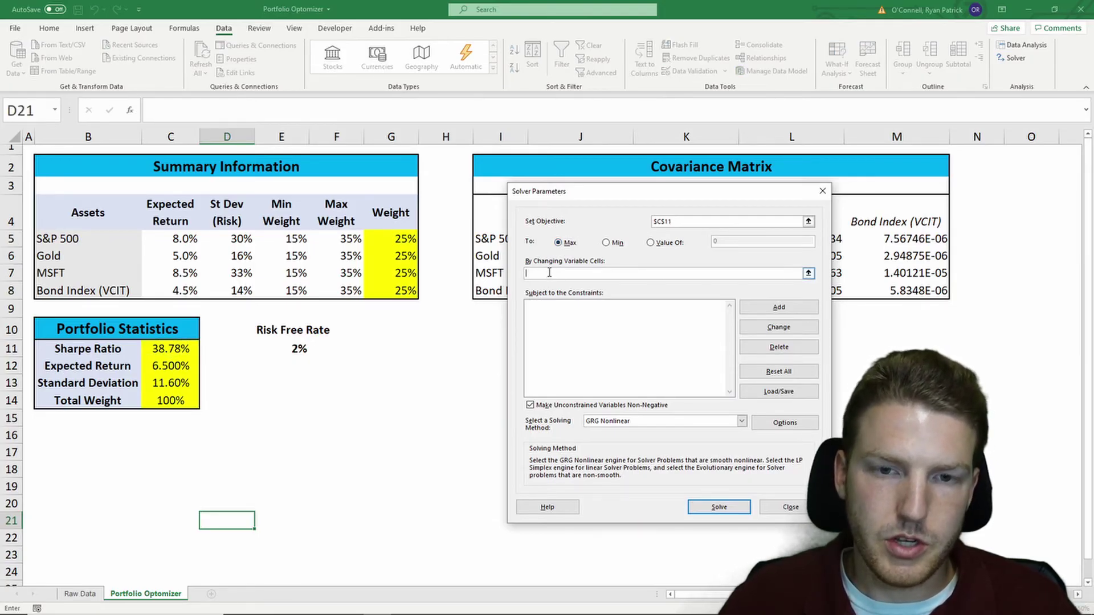
left_click_drag(401, 239, 425, 292)
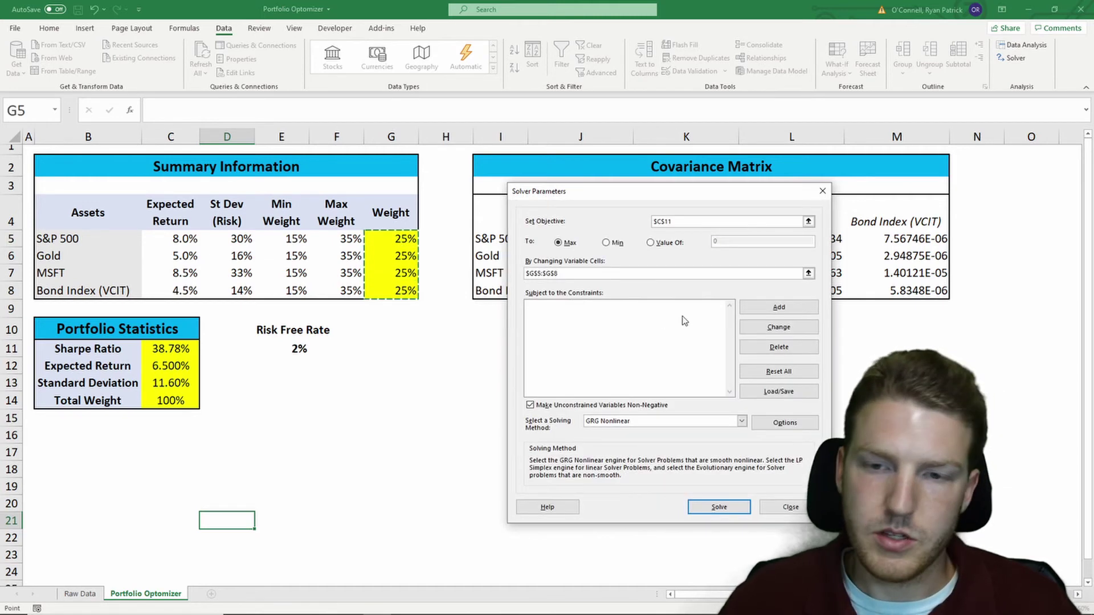
Add a Solver constraint requiring Total Weight $C$14 to equal 1
left_click(779, 309)
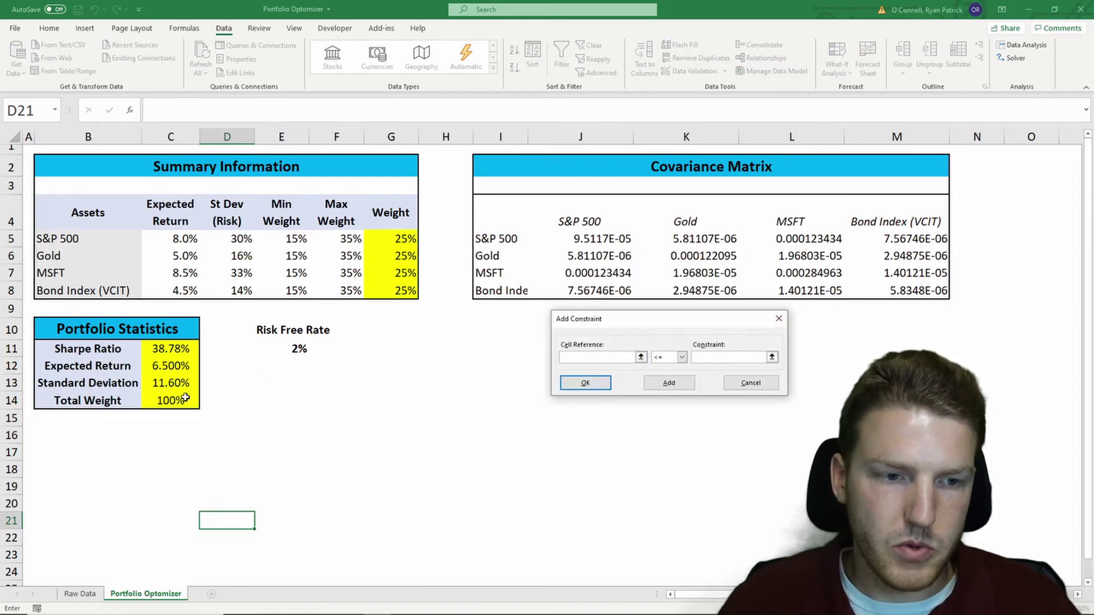
left_click(177, 400)
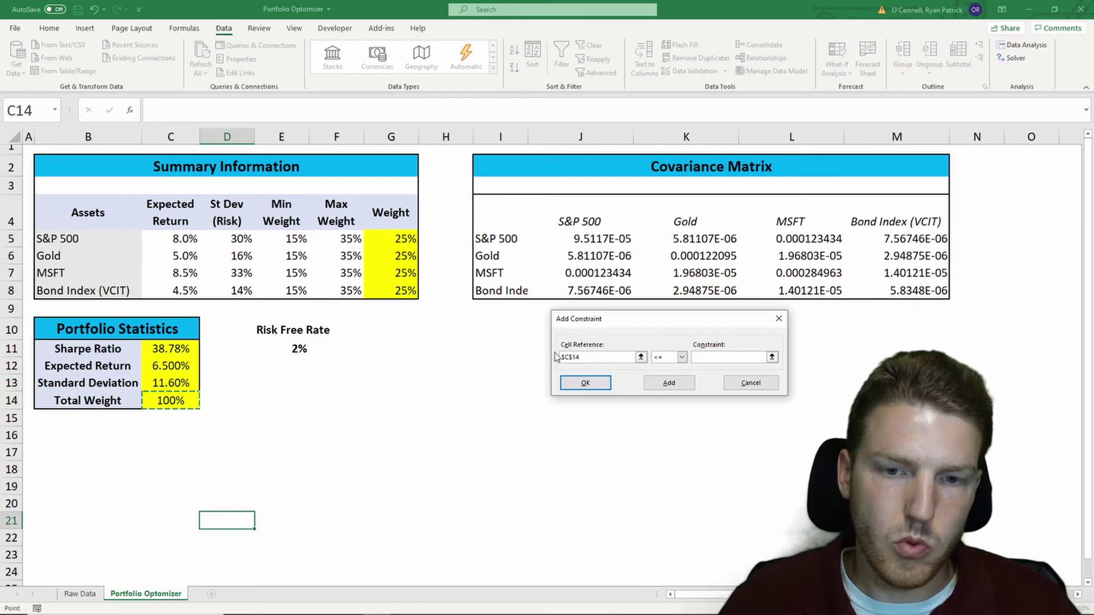
left_click(683, 357)
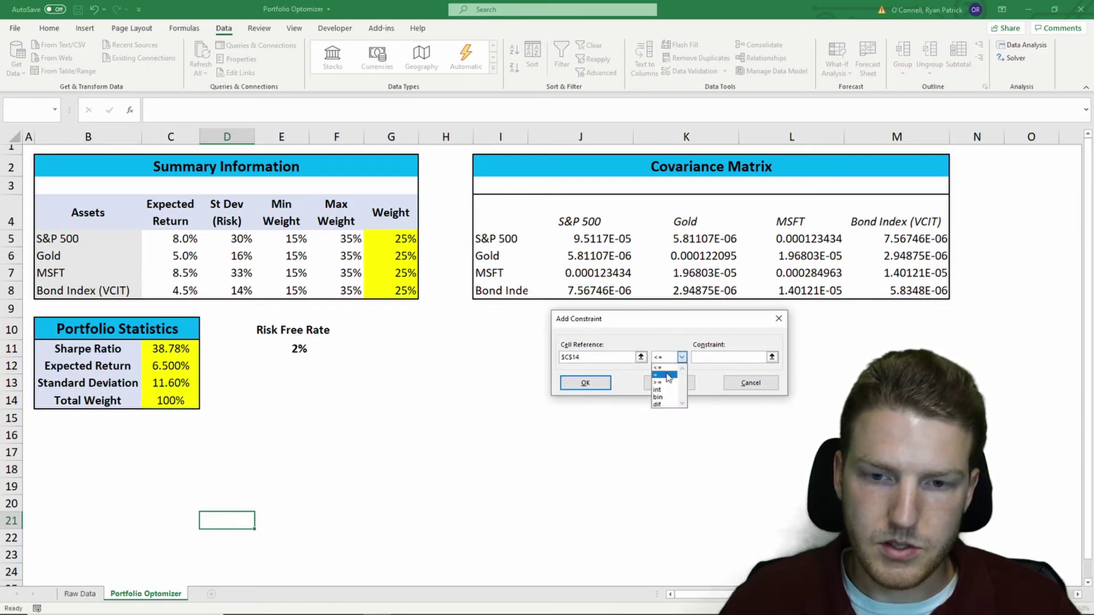
left_click(672, 374)
type("1")
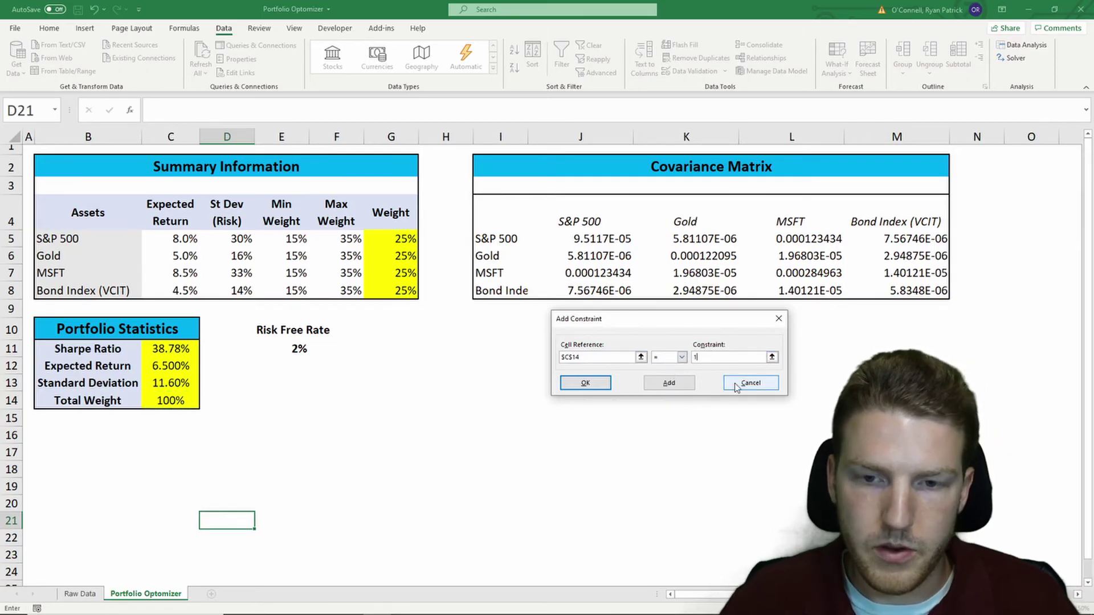
left_click(669, 384)
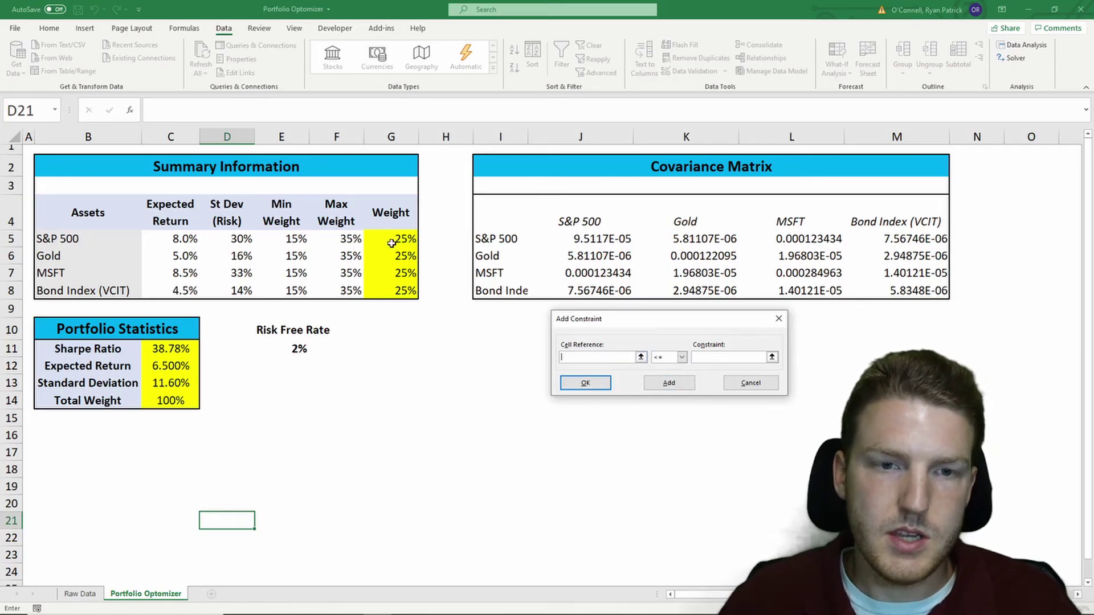
Add a constraint capping weights $G$5:$G$8 at the Max Weight cells $F$5:$F$8
left_click_drag(395, 238, 433, 307)
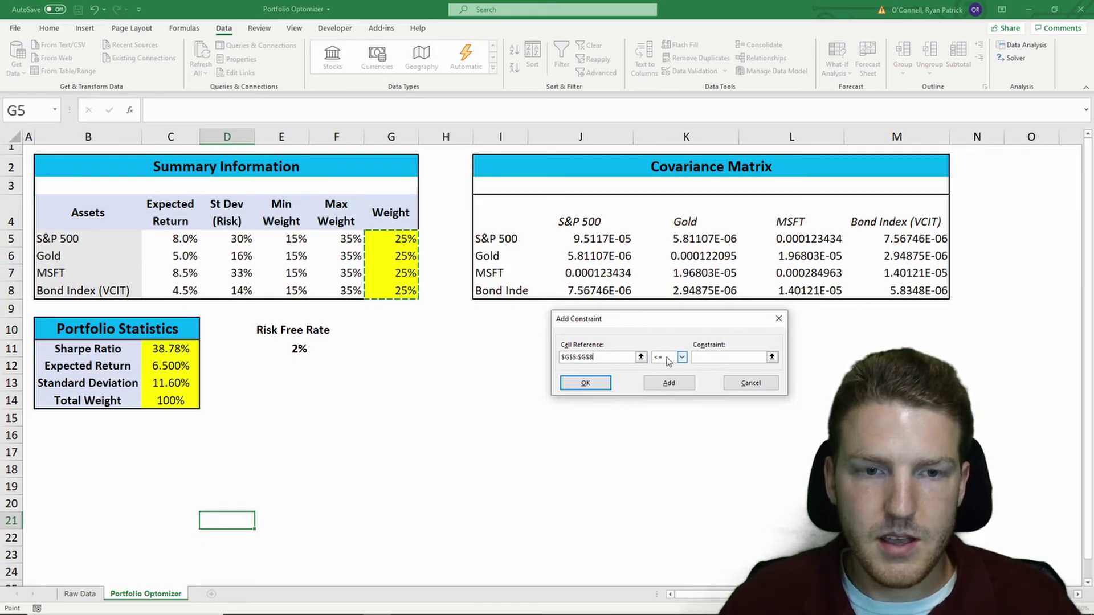
left_click_drag(348, 242, 349, 293)
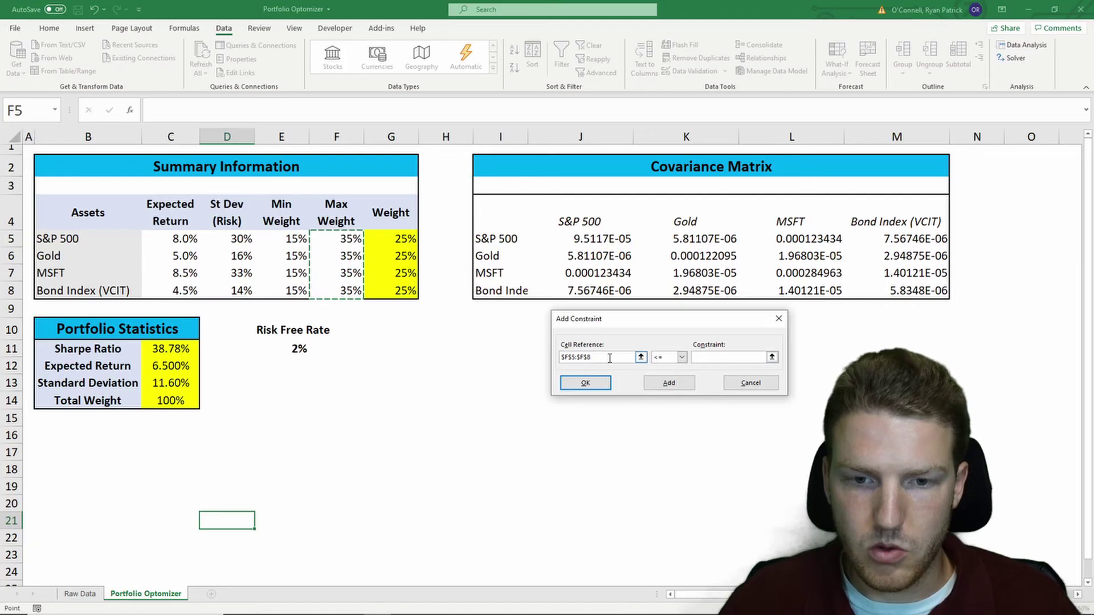
left_click_drag(402, 244, 399, 298)
left_click(713, 357)
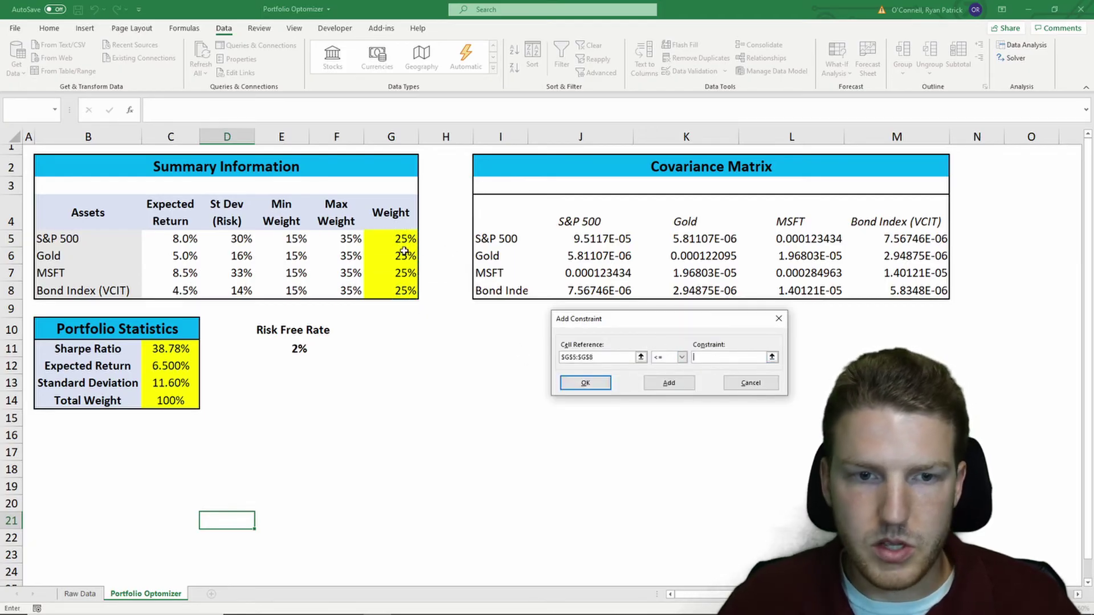
left_click_drag(351, 240, 362, 293)
left_click(670, 383)
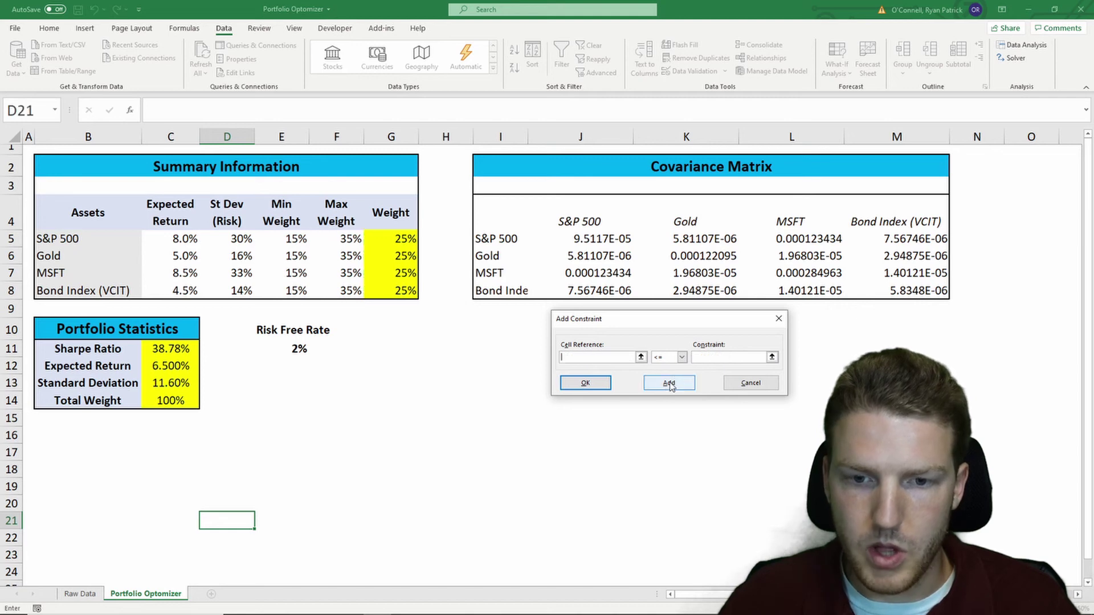
Add a constraint keeping weights $G$5:$G$8 at least the Min Weight cells $E$5:$E$8
left_click_drag(398, 237, 397, 288)
left_click(681, 357)
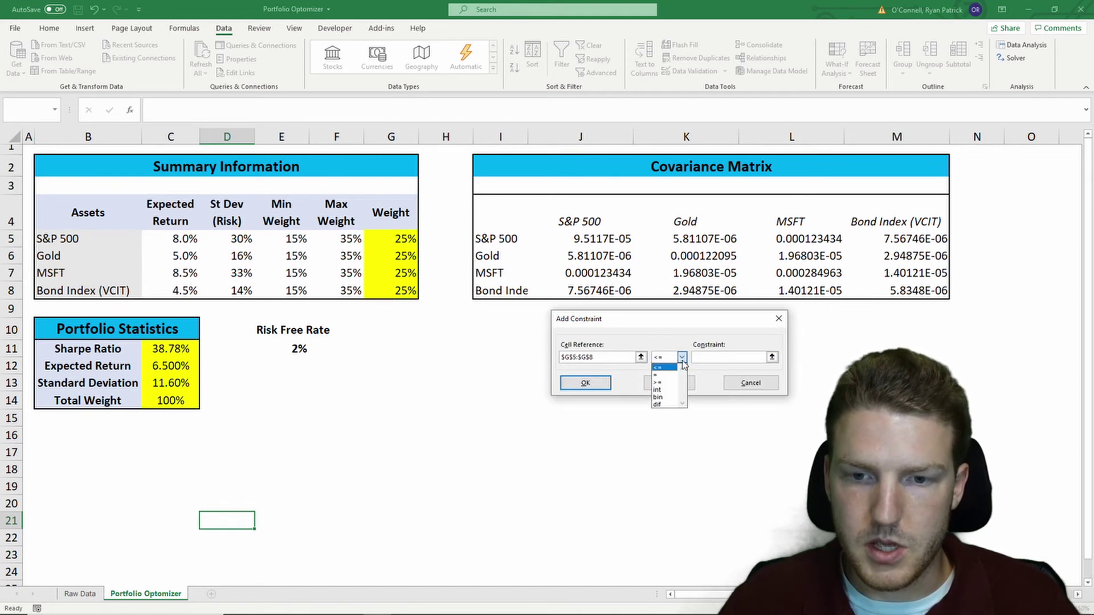
left_click(659, 382)
left_click(714, 357)
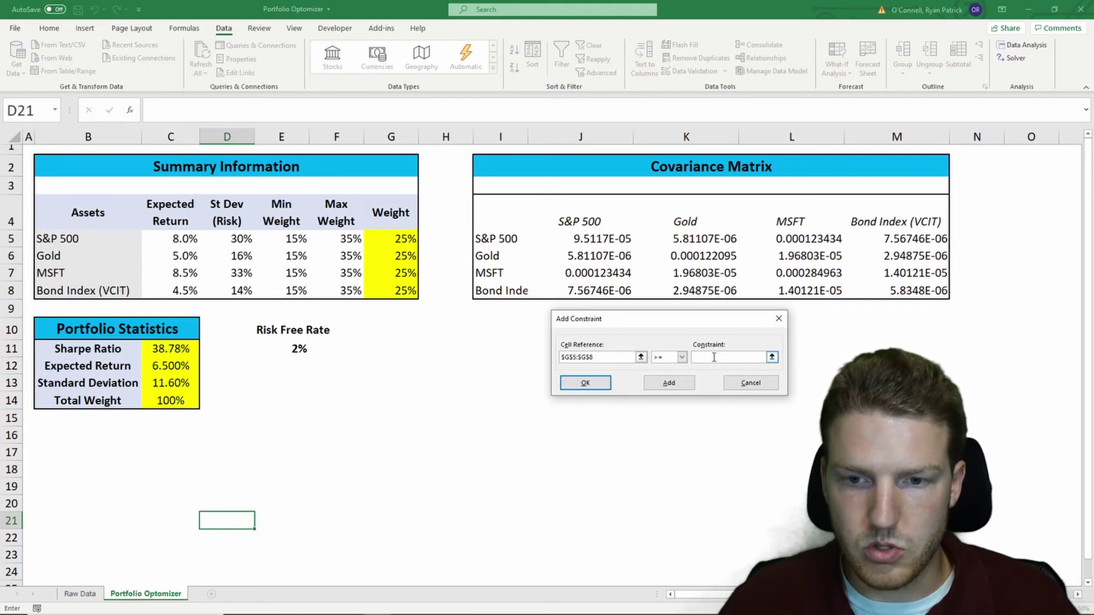
left_click_drag(298, 242, 302, 291)
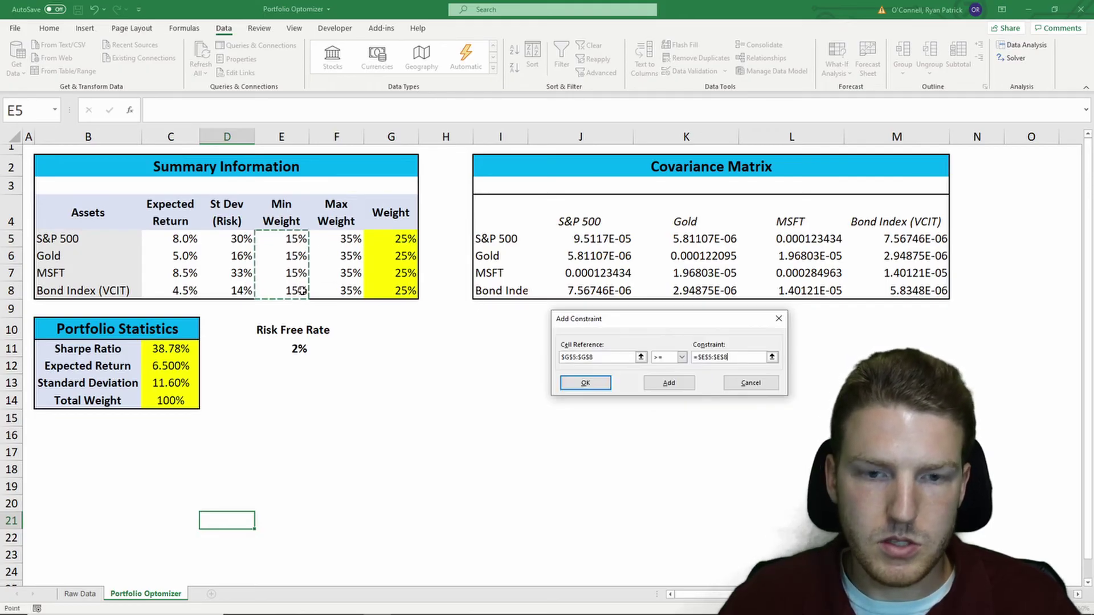
left_click(669, 382)
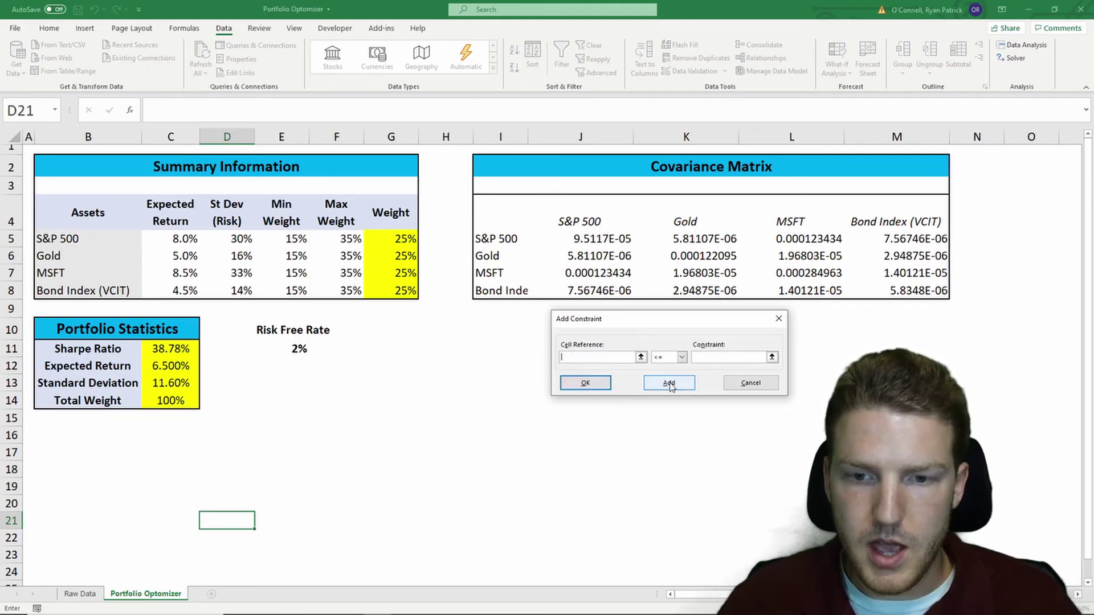
left_click(598, 383)
left_click(583, 356)
left_click(746, 380)
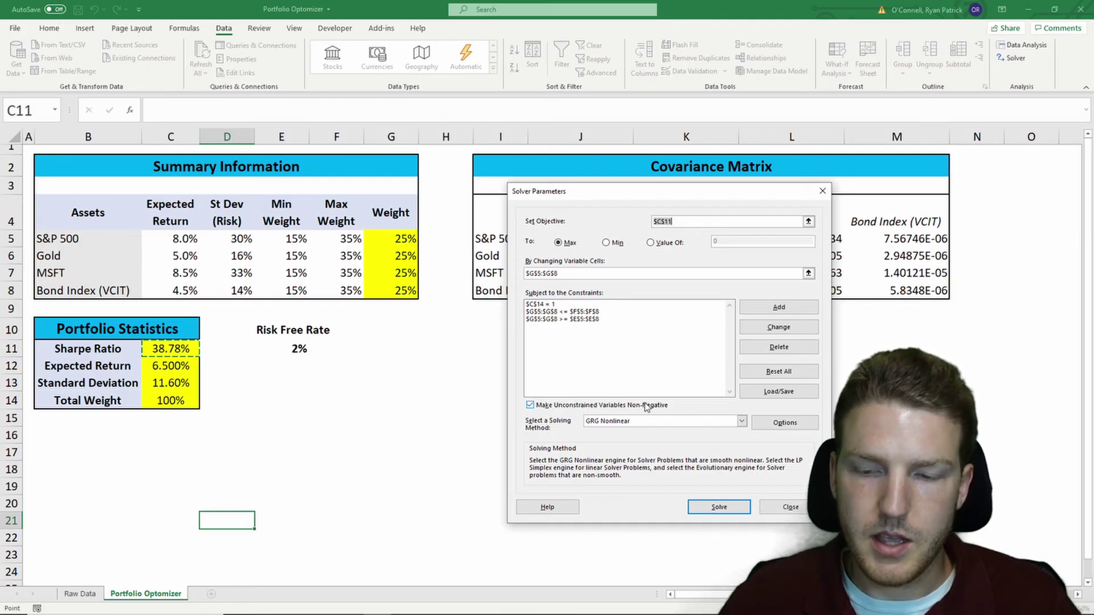
Solve and keep the solution: weights 33%, 17%, 15%, 35%, Sharpe ratio 44.09%
left_click(729, 506)
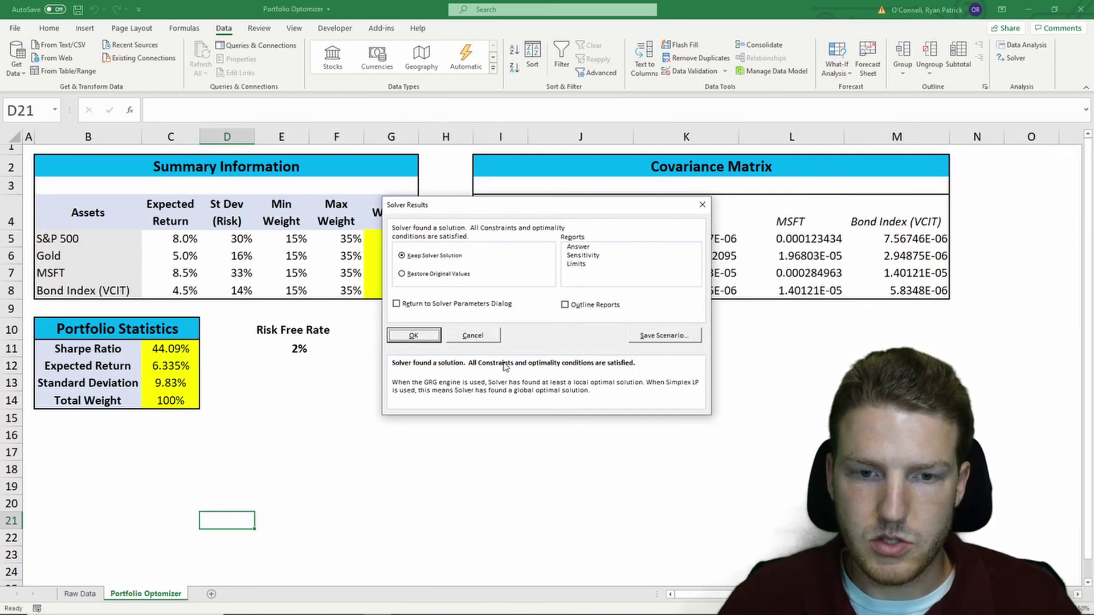
left_click(413, 336)
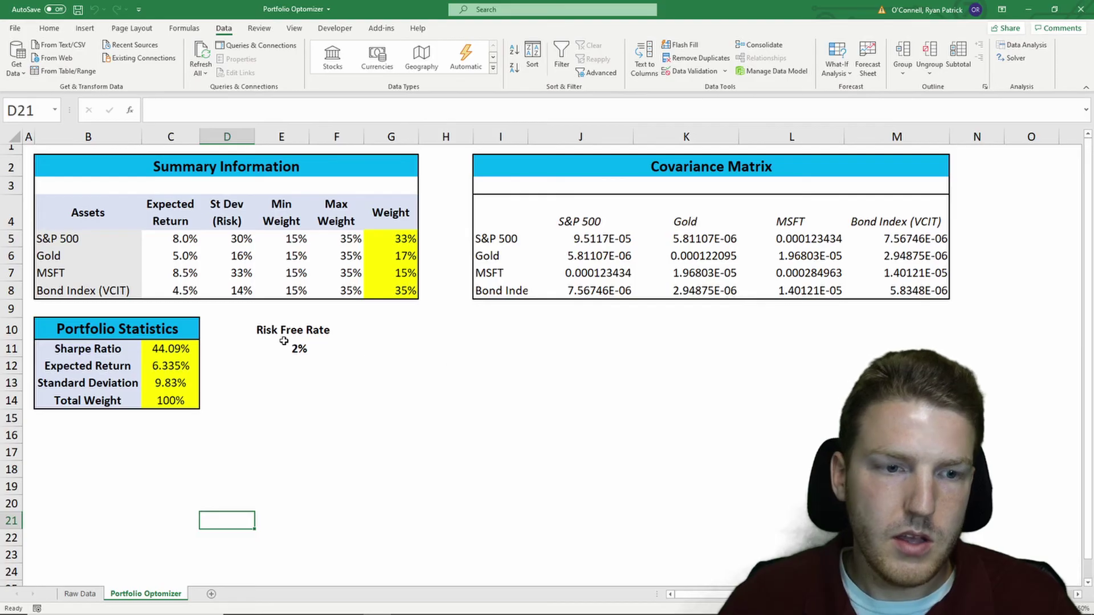
left_click(449, 365)
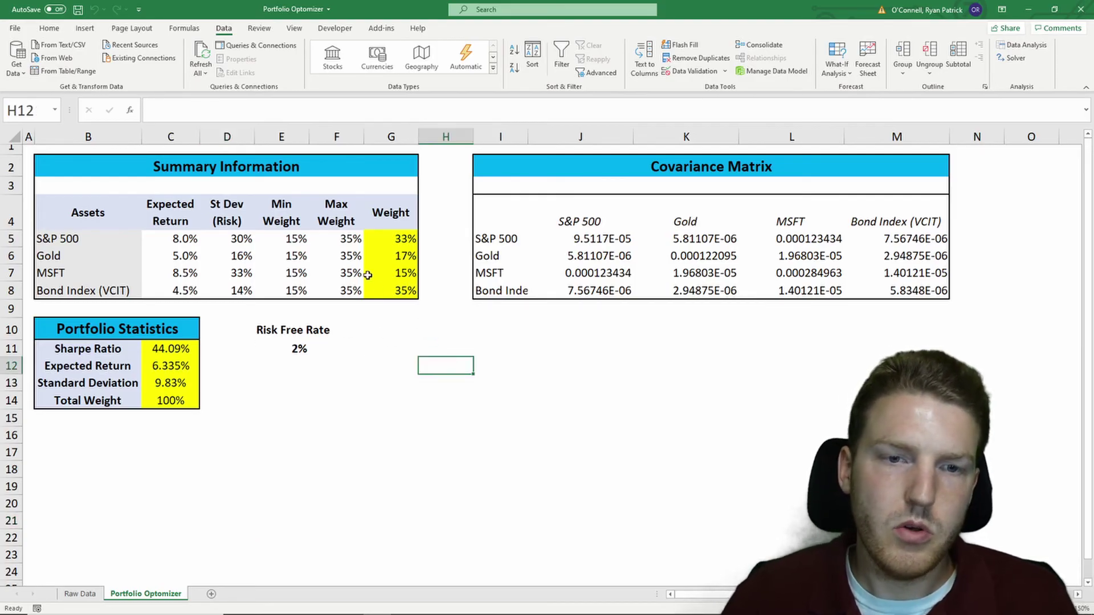
left_click(400, 287)
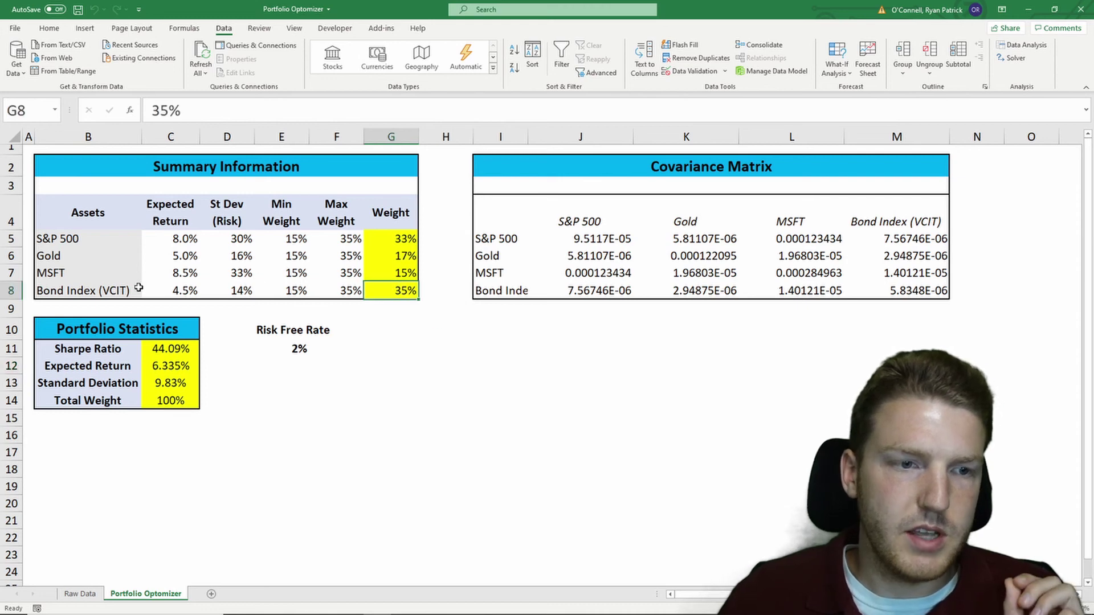
left_click(373, 245)
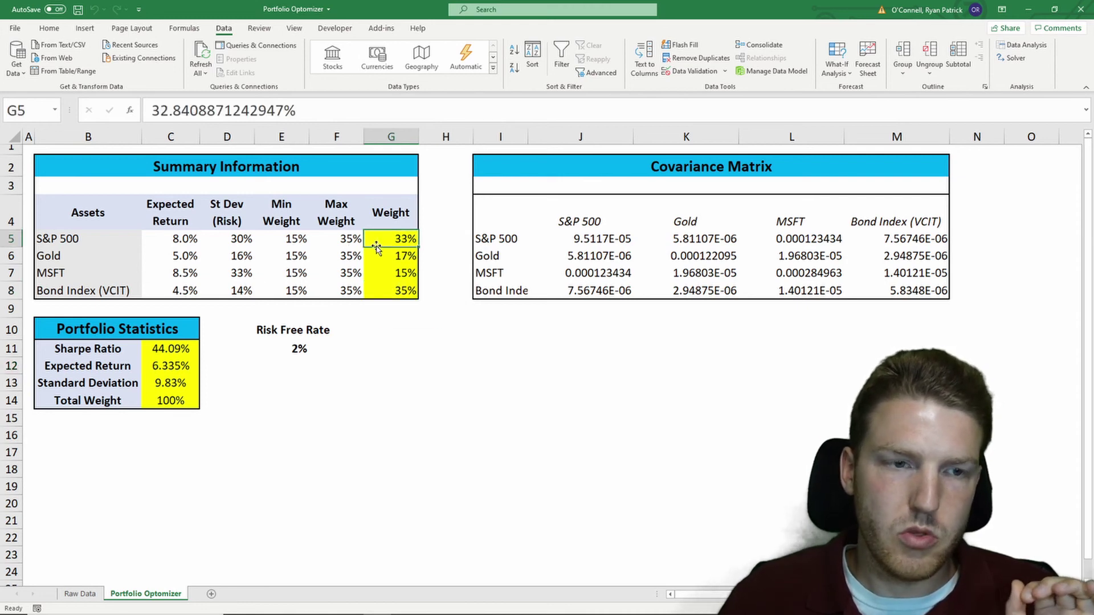
left_click(401, 259)
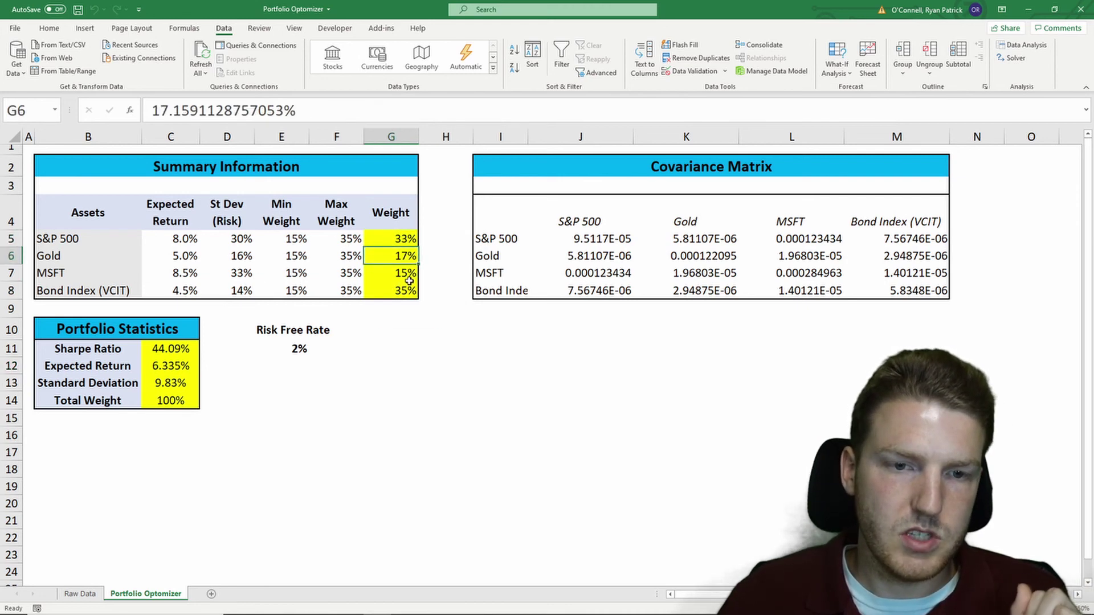
left_click(407, 275)
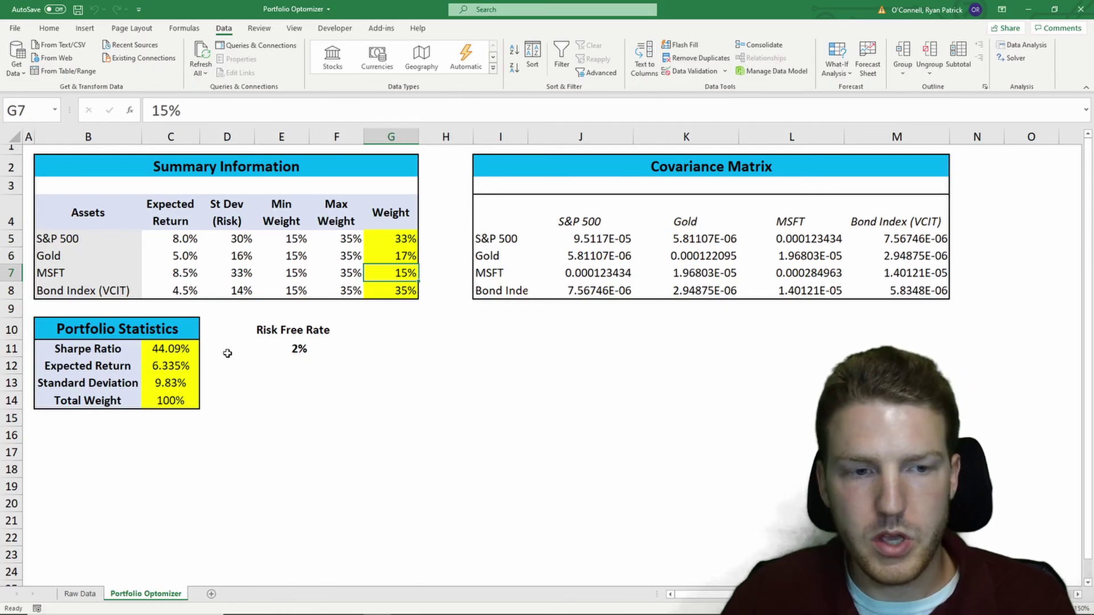
left_click(165, 351)
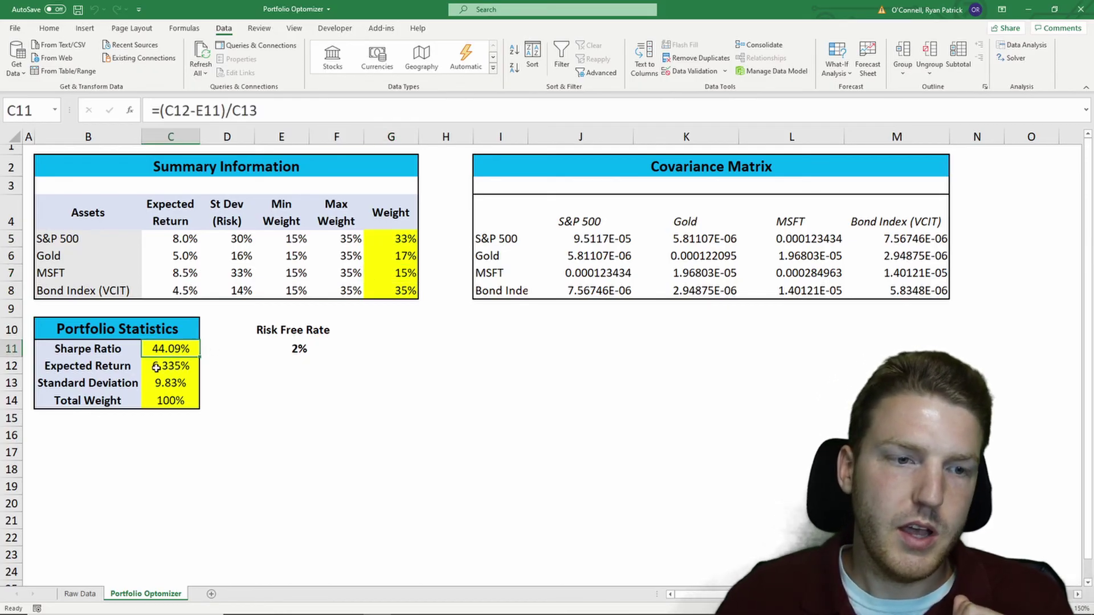
left_click(162, 367)
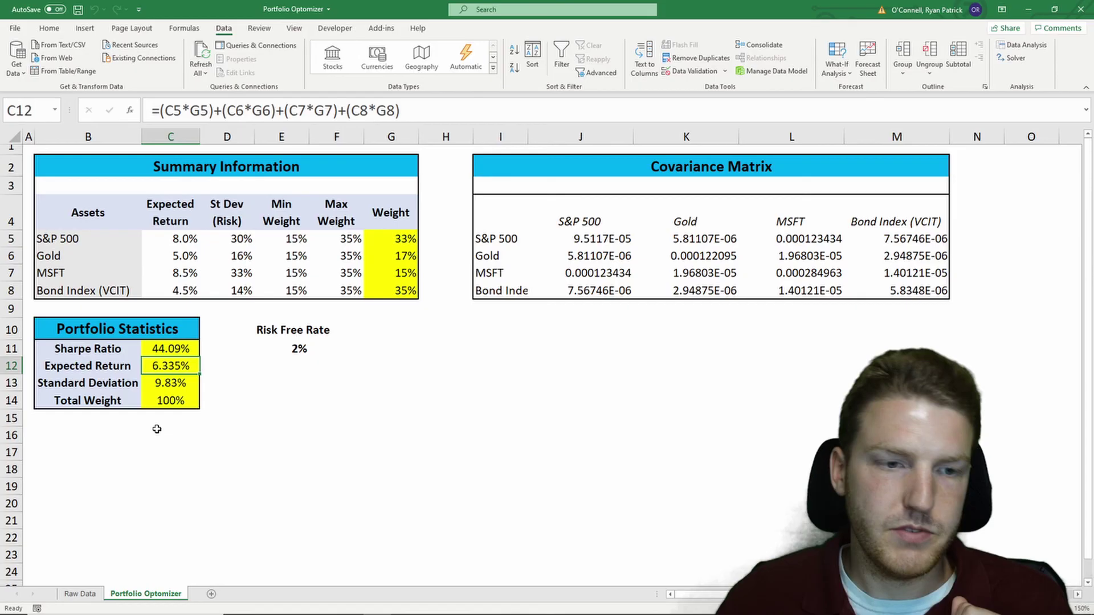
left_click(164, 385)
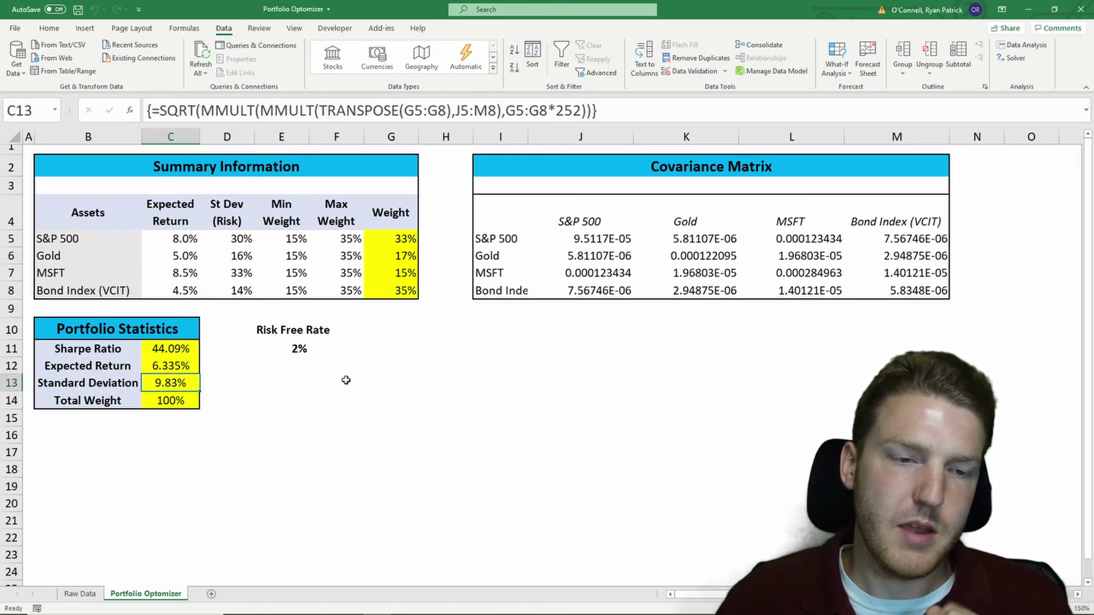